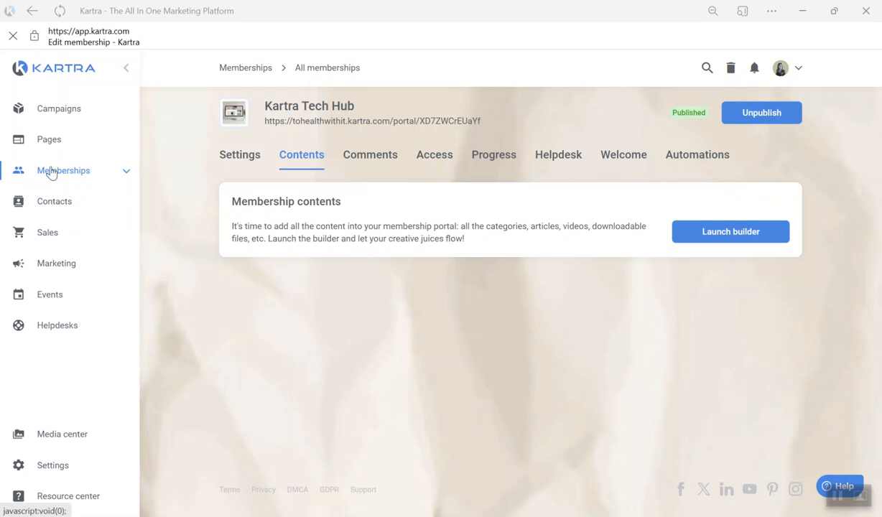
- Open the Kartra Tech Hub membership's access levels for editing
click(435, 158)
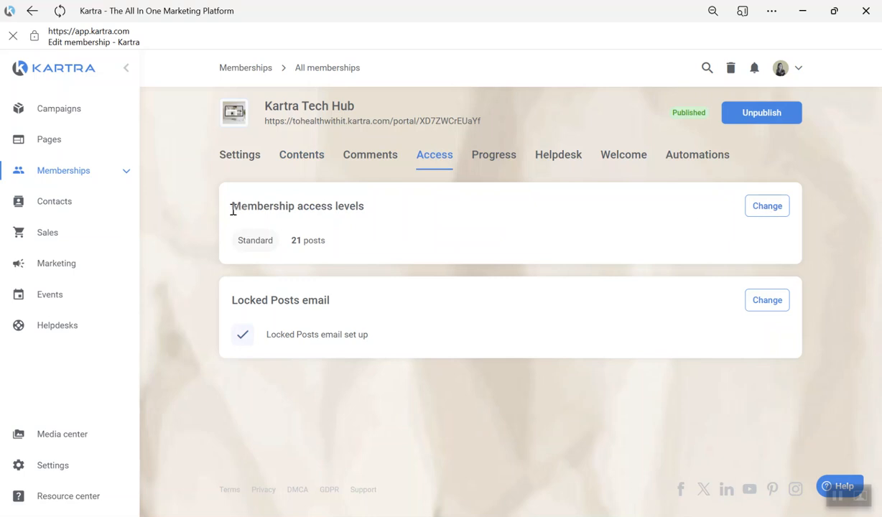
drag(232, 206, 360, 208)
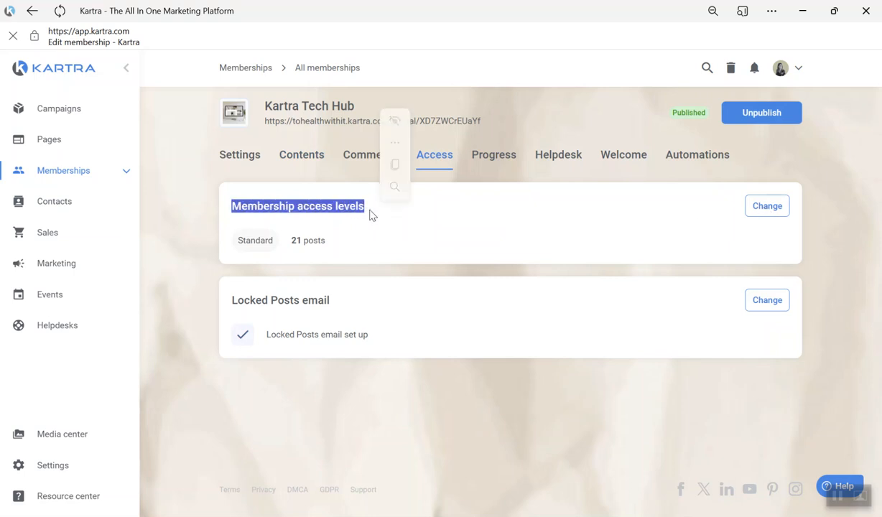
click(773, 218)
click(771, 213)
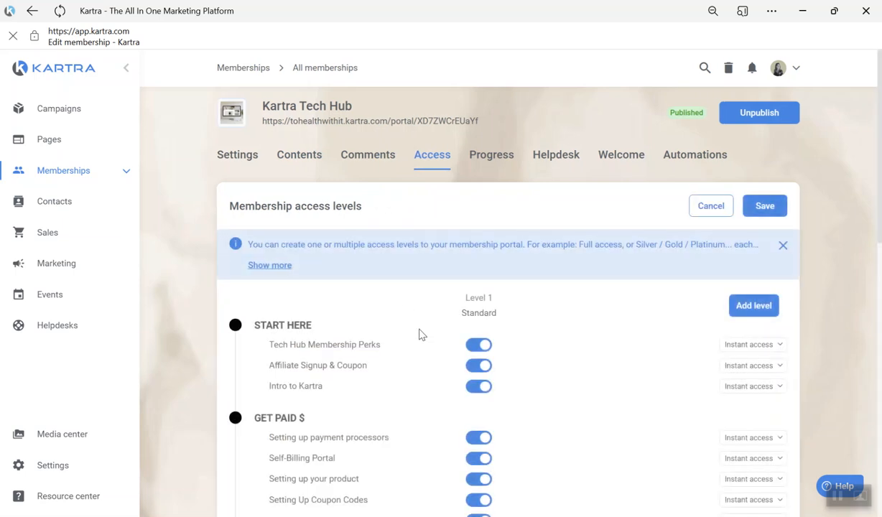
- Review the posts granted to the Standard level and the unlock timing of each post
scroll(427, 318, down, 3)
scroll(427, 319, down, 6)
scroll(427, 319, up, 9)
scroll(427, 320, up, 1)
scroll(542, 326, down, 1)
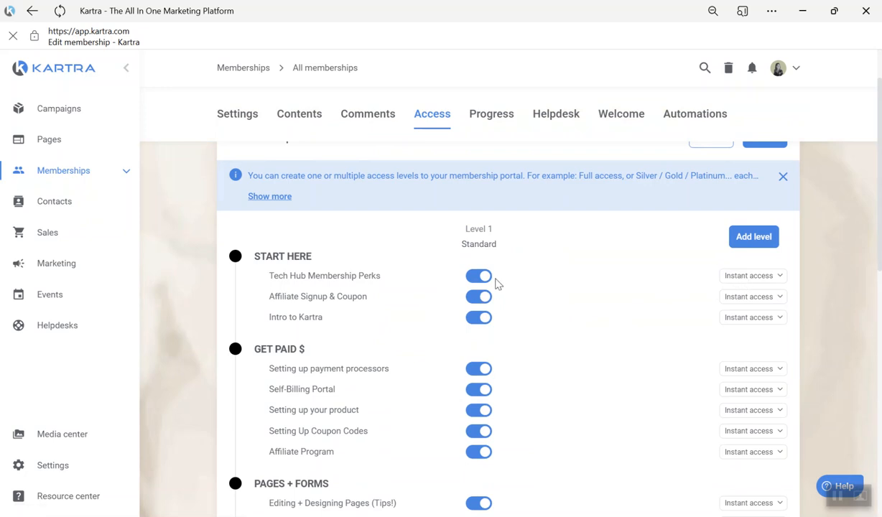
click(780, 277)
scroll(616, 346, down, 1)
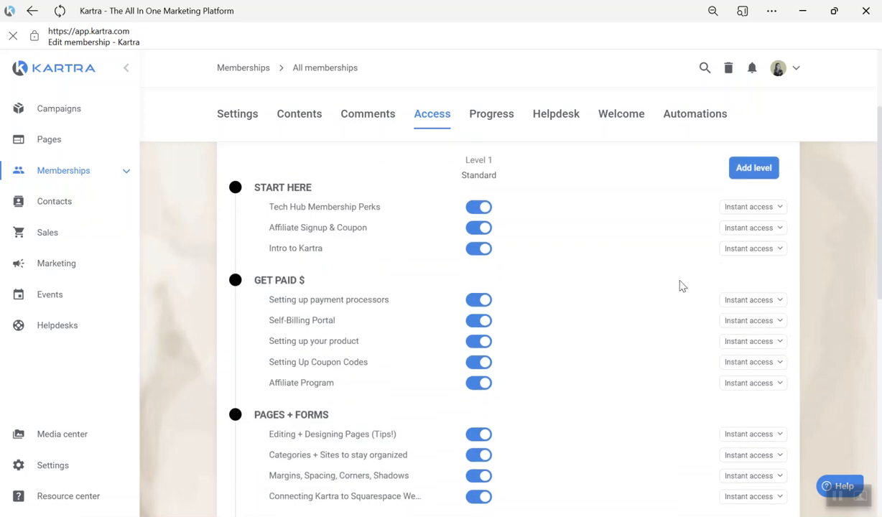
- Set the "Setting up payment processors" post to unlock 3 days after signup
click(746, 303)
click(647, 232)
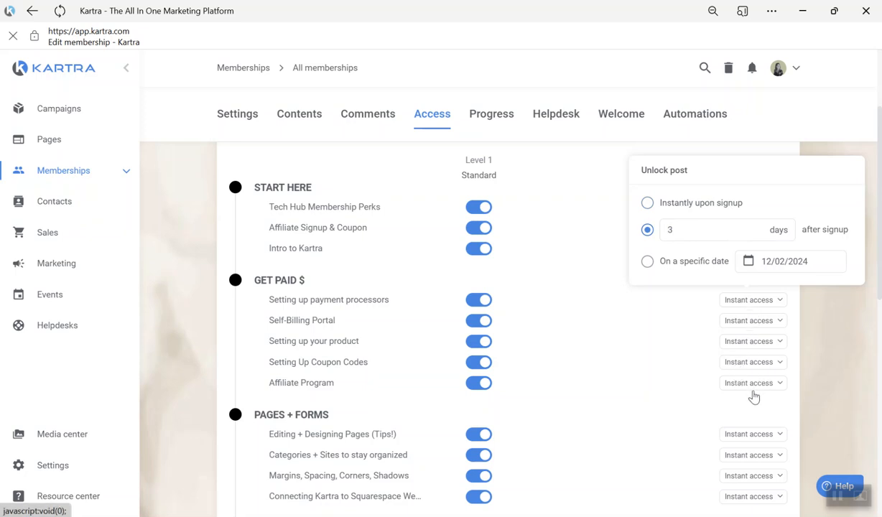
scroll(751, 388, down, 1)
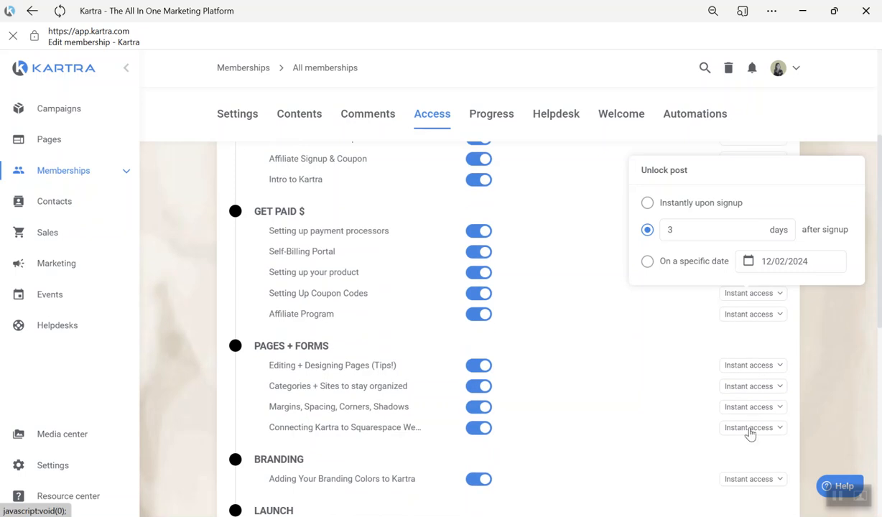
scroll(740, 416, down, 1)
scroll(675, 409, up, 4)
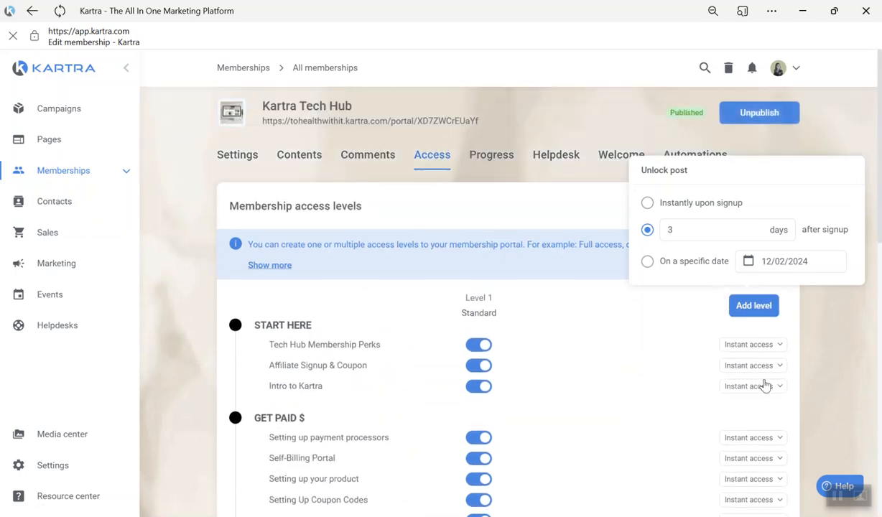
scroll(695, 384, down, 2)
scroll(640, 397, up, 1)
click(648, 366)
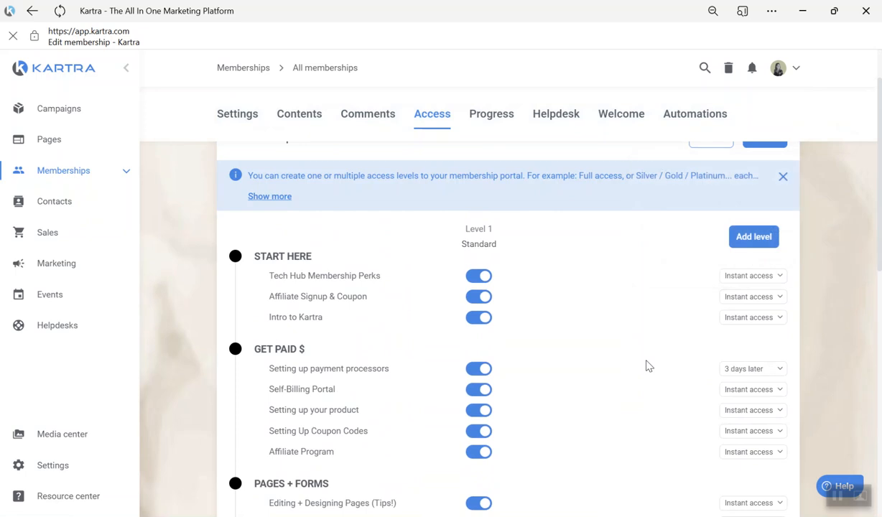
- Return the "Setting up payment processors" post to unlocking instantly upon signup
click(735, 372)
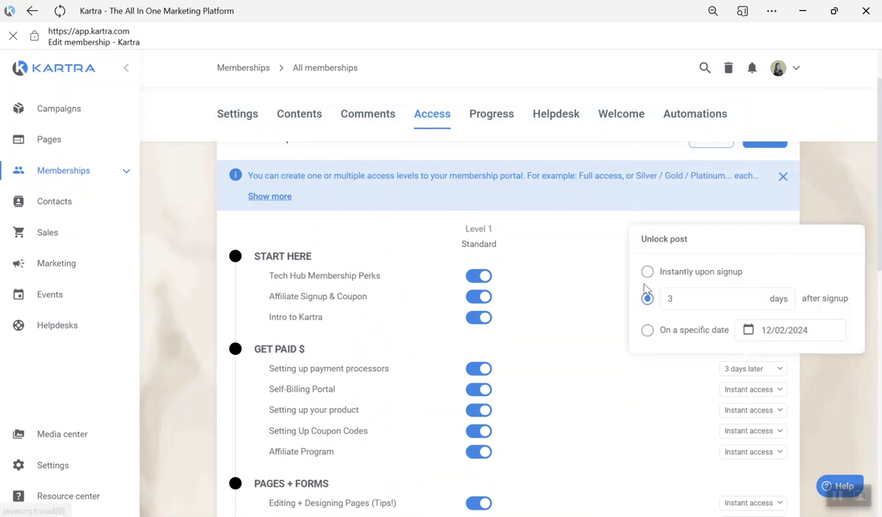
click(647, 271)
click(639, 388)
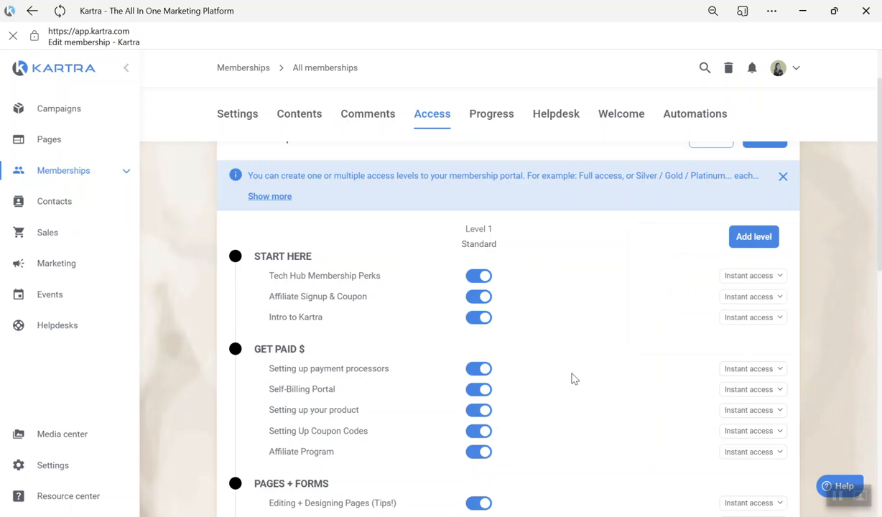
- Save the membership access levels
scroll(572, 379, down, 6)
scroll(616, 357, up, 8)
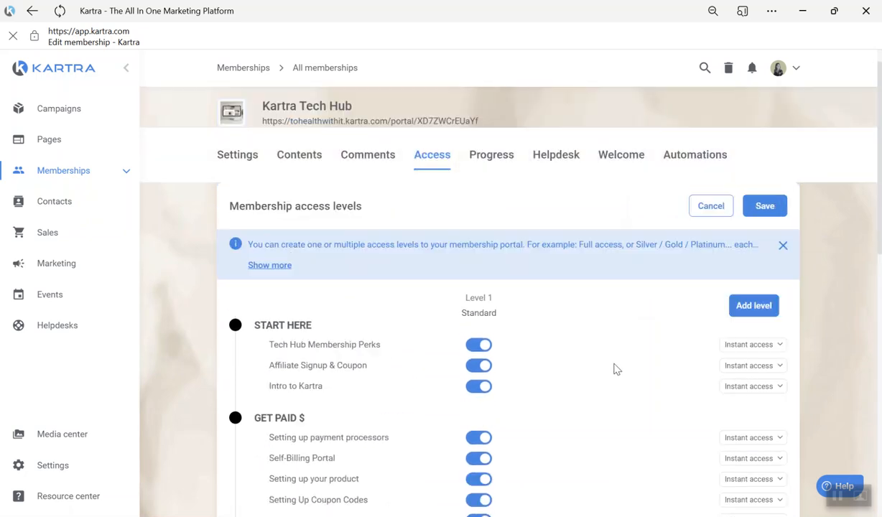
scroll(616, 369, down, 1)
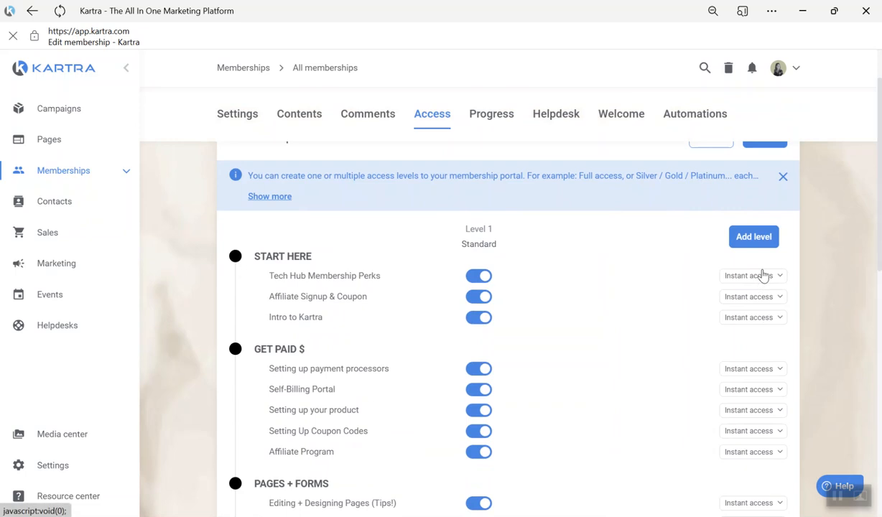
scroll(764, 275, up, 1)
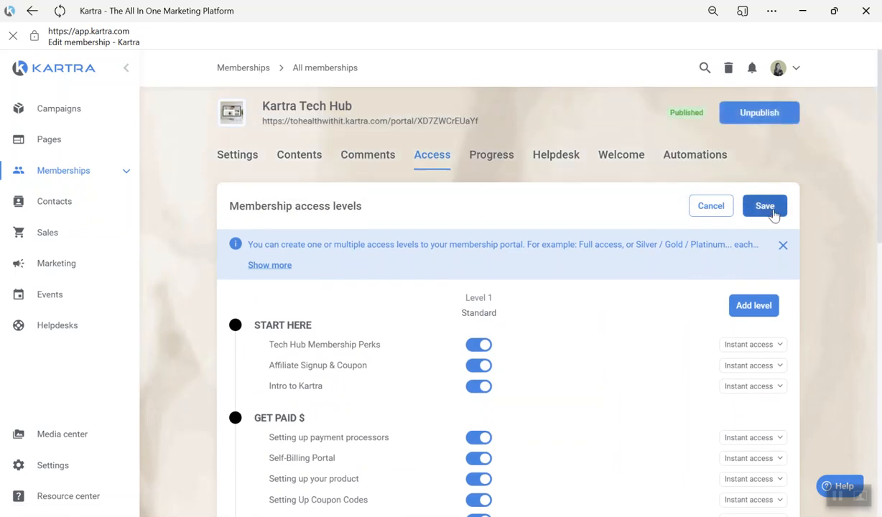
click(765, 206)
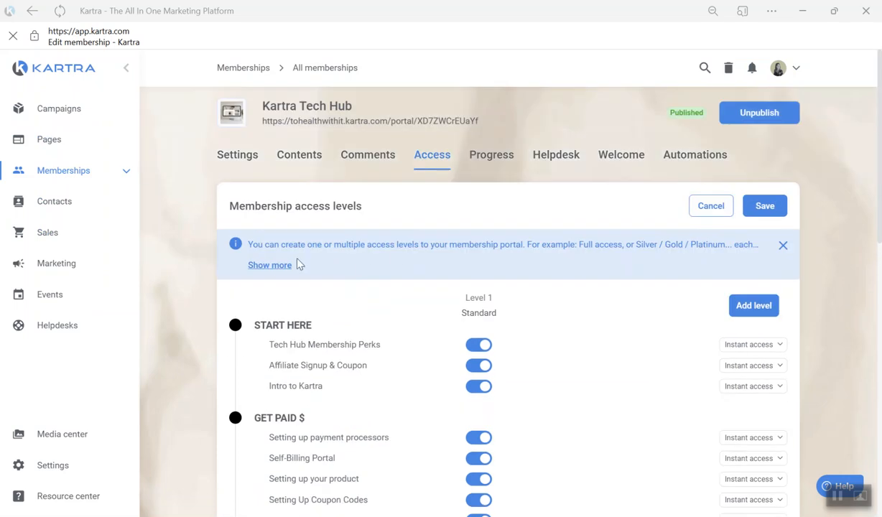
- Open the Locked Posts email in its editor and review the subject and body text
scroll(454, 351, down, 10)
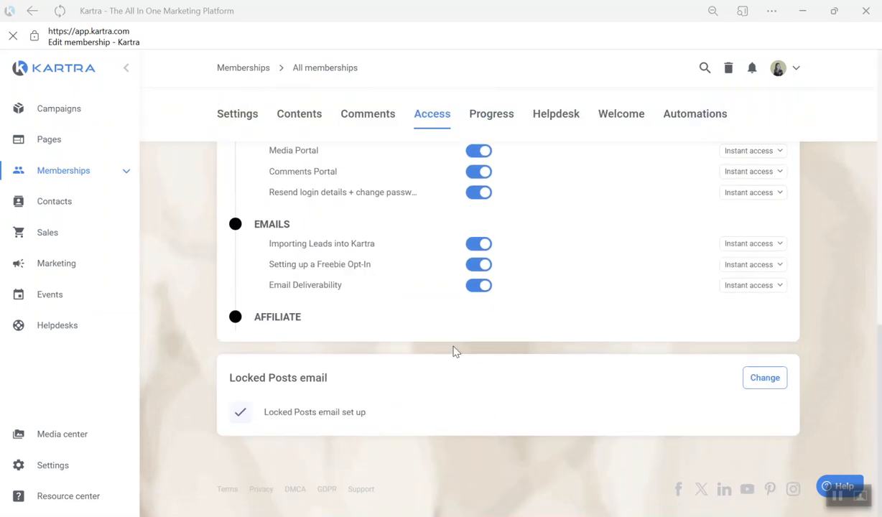
click(771, 379)
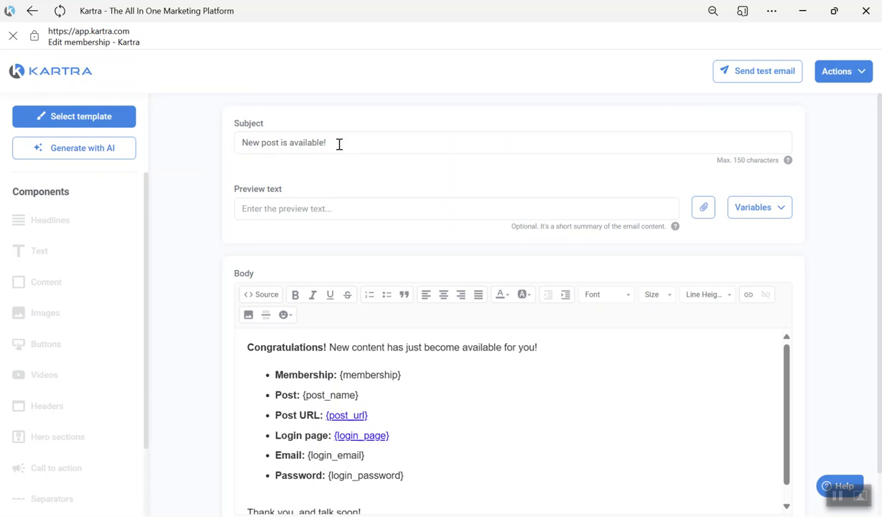
scroll(419, 337, down, 1)
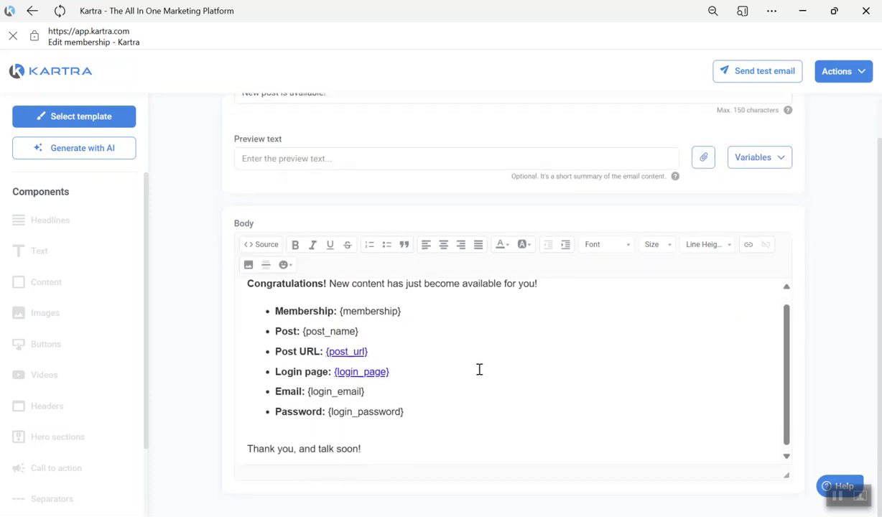
scroll(482, 368, up, 1)
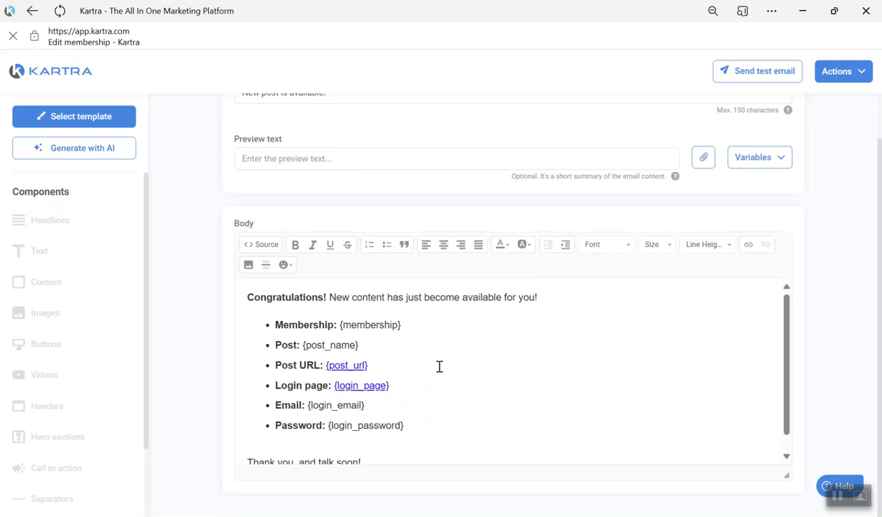
scroll(431, 388, down, 1)
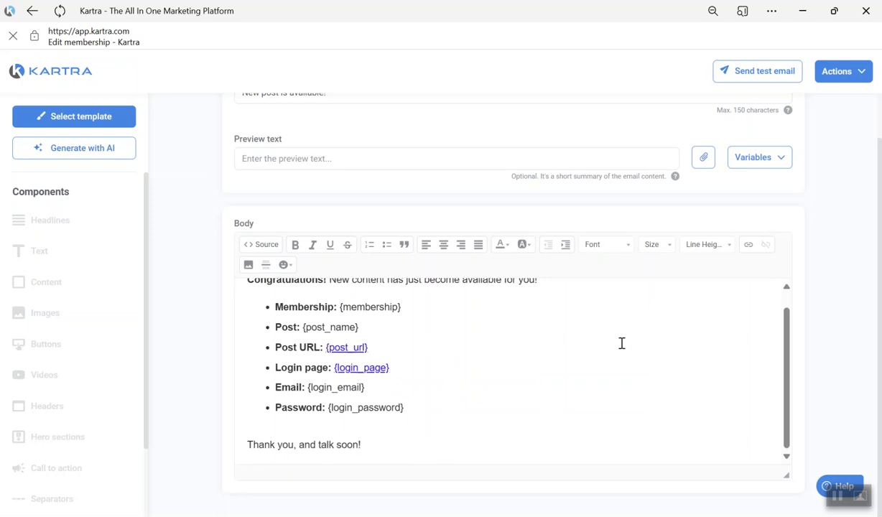
scroll(361, 359, up, 1)
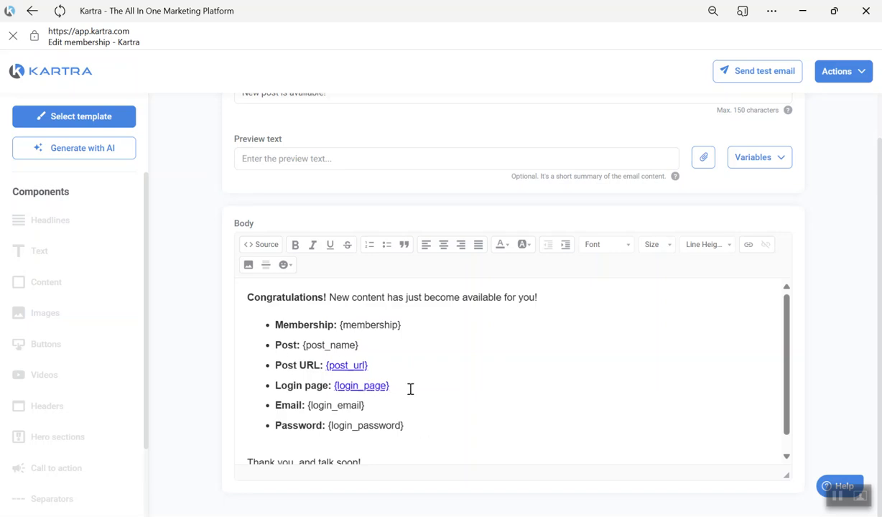
- Save the Locked Posts email and exit its editor
scroll(470, 364, up, 1)
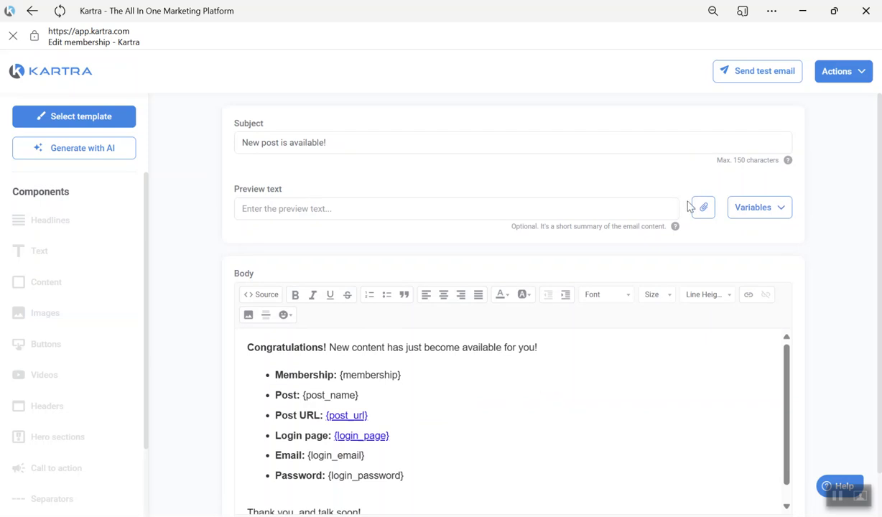
click(826, 77)
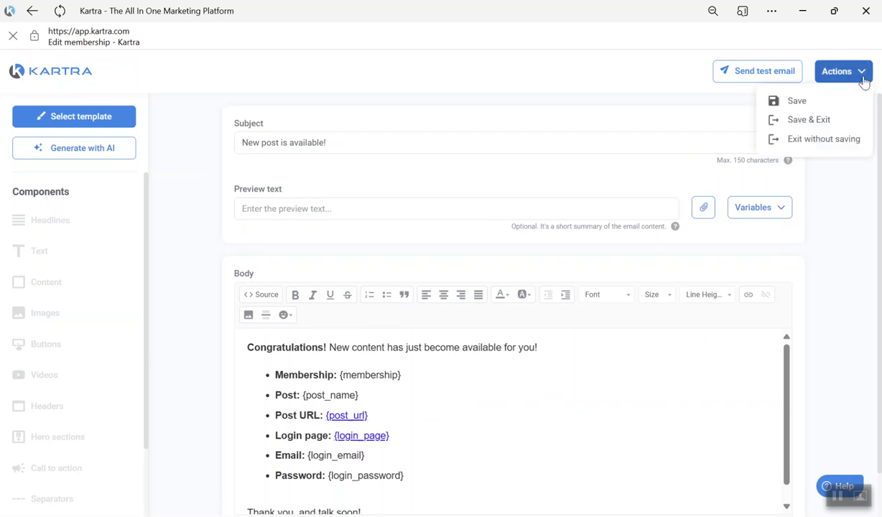
click(816, 122)
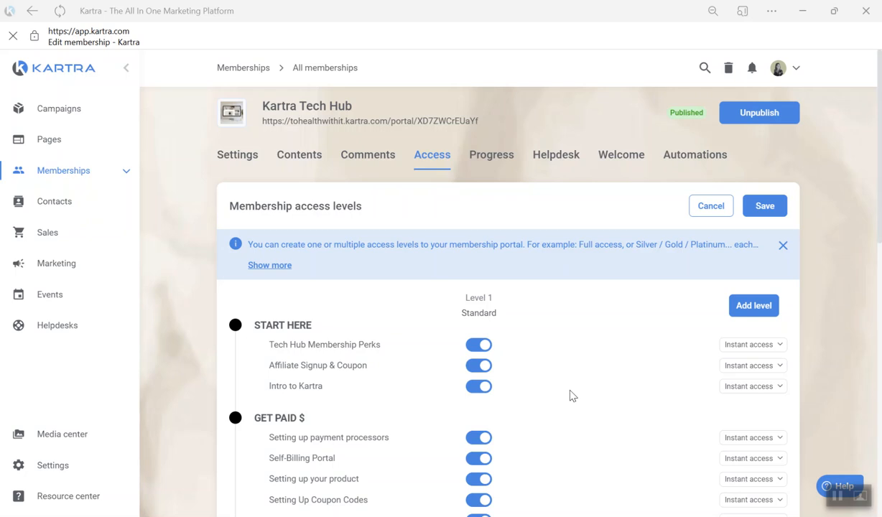
- Turn off the Standard level's access to the three START HERE posts
scroll(555, 419, down, 2)
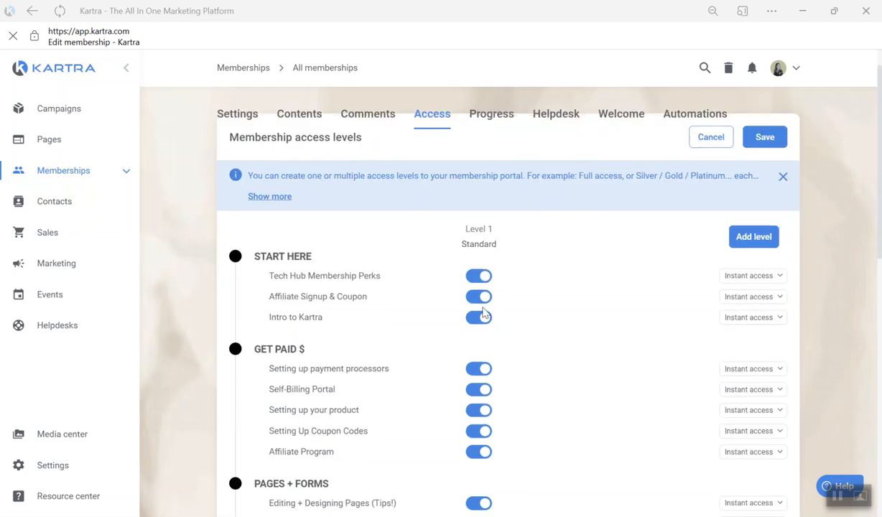
click(478, 277)
click(479, 296)
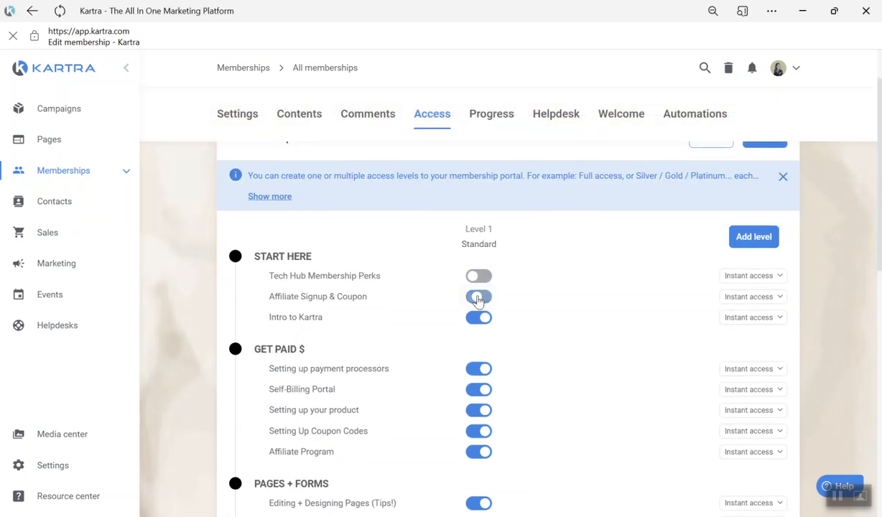
scroll(569, 330, up, 2)
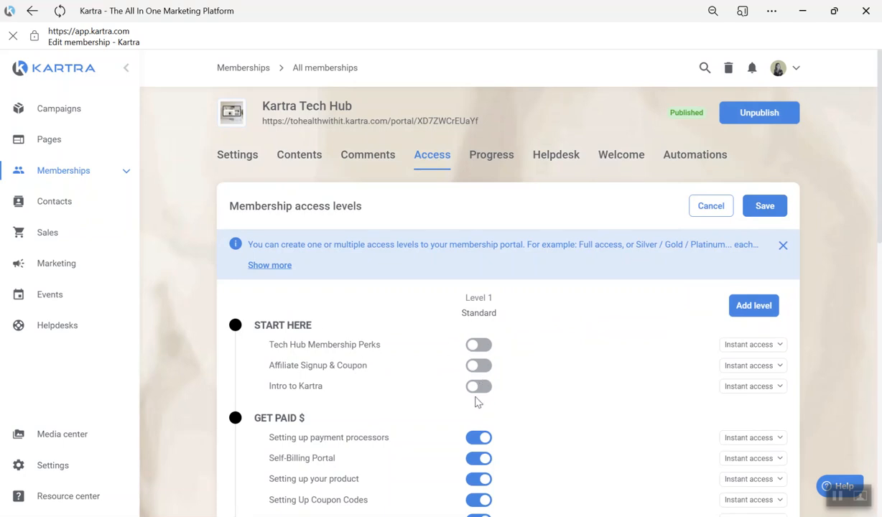
- Turn the Standard level's access to the three START HERE posts back on
scroll(484, 280, down, 2)
click(482, 251)
click(479, 227)
click(480, 206)
scroll(506, 287, down, 5)
scroll(502, 300, down, 3)
scroll(498, 366, up, 12)
scroll(546, 377, down, 8)
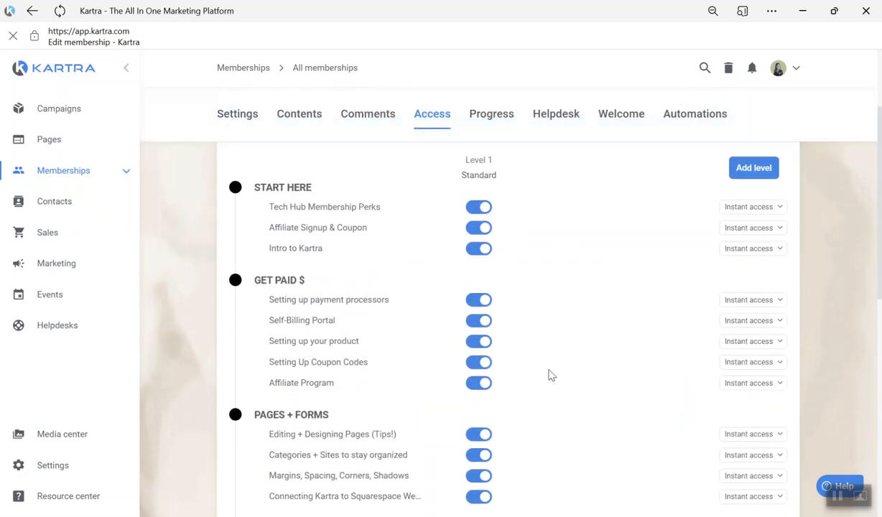
scroll(549, 370, up, 6)
scroll(543, 370, up, 2)
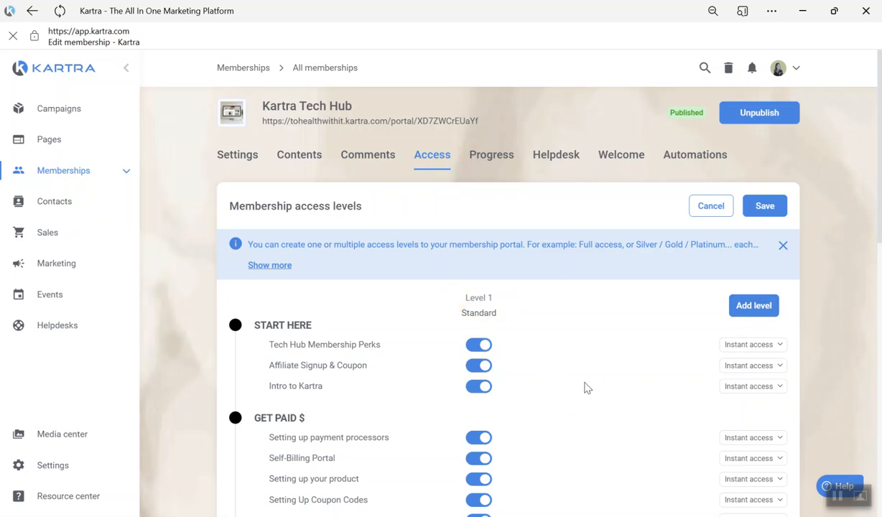
- Add a second access level named "VIP LEVEL" and save it
click(754, 307)
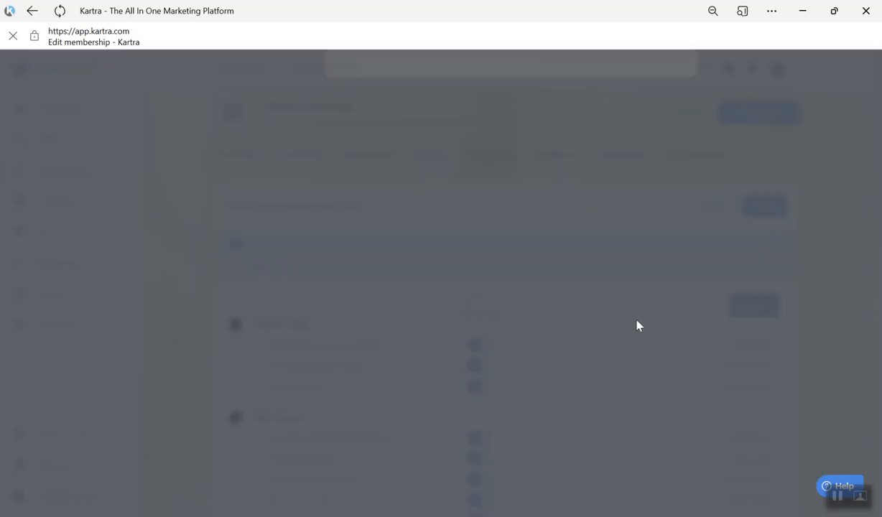
click(415, 160)
text(VIP)
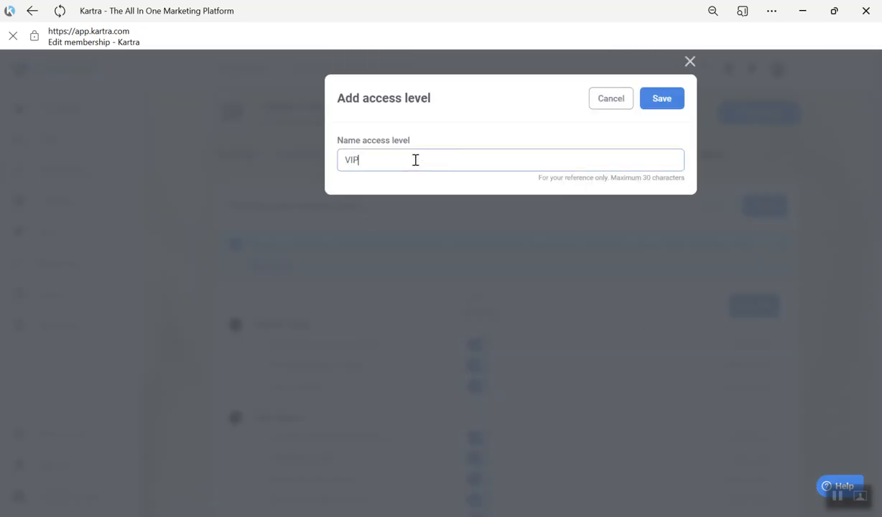
text( LEVEL)
click(656, 99)
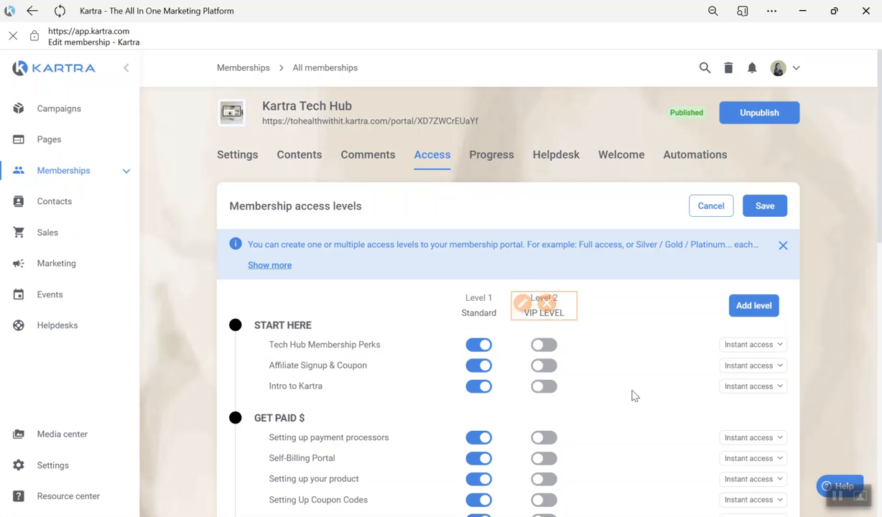
- Switch the Standard level's access to Tech Hub Membership Perks off and on again
scroll(574, 359, down, 10)
scroll(573, 361, down, 2)
scroll(573, 360, up, 10)
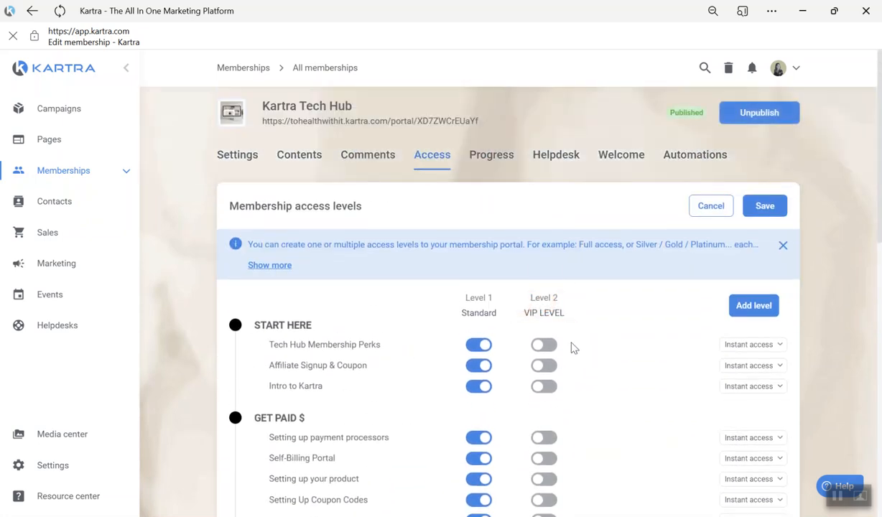
click(474, 348)
click(483, 347)
- Turn off the Standard level's access to all five MEMBERSHIP posts and all three EMAILS posts
scroll(490, 394, down, 3)
scroll(487, 393, down, 5)
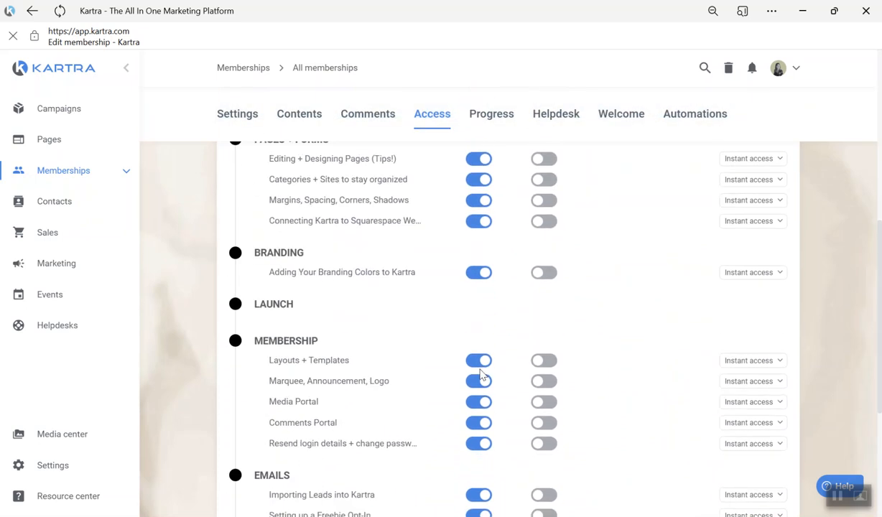
click(477, 359)
click(477, 381)
click(478, 402)
click(478, 423)
click(478, 443)
scroll(477, 445, down, 1)
click(477, 447)
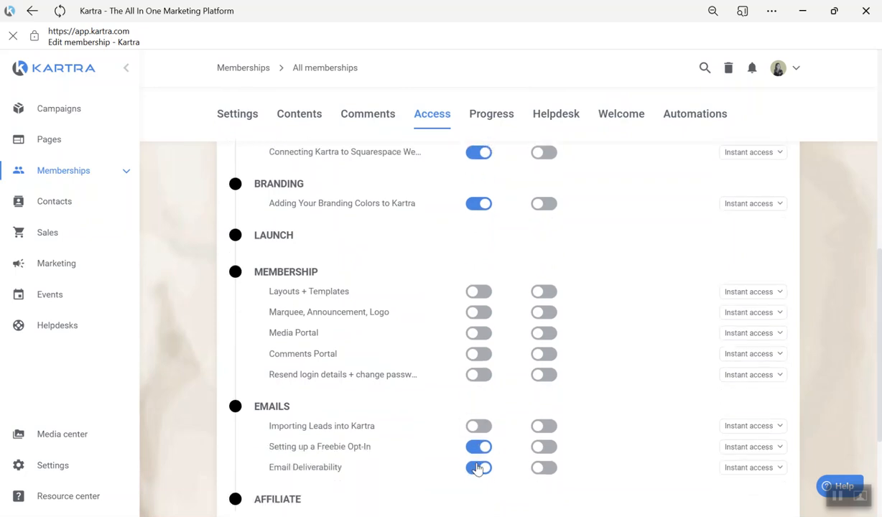
click(477, 426)
scroll(473, 434, down, 1)
click(478, 460)
- Turn on the VIP LEVEL's access to all three EMAILS posts and all five MEMBERSHIP posts
click(545, 398)
click(546, 378)
click(546, 357)
click(545, 306)
click(548, 265)
click(546, 244)
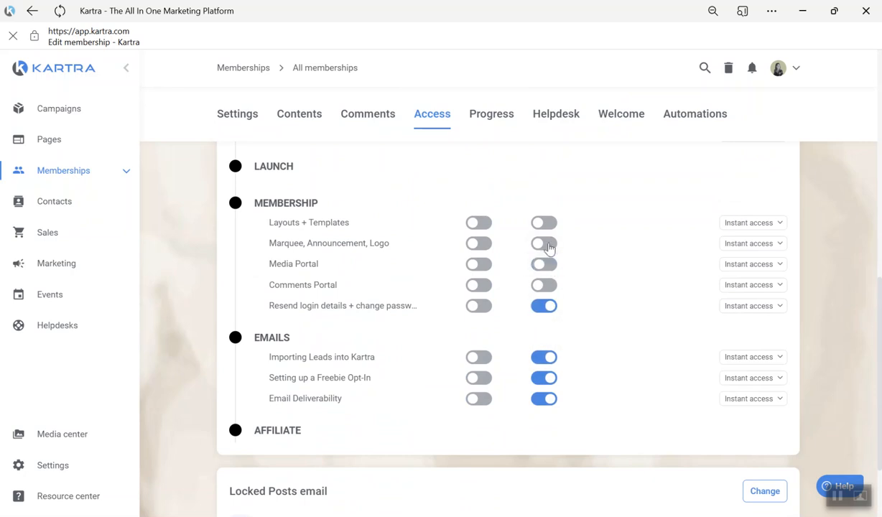
click(546, 223)
click(546, 285)
- Turn on the VIP LEVEL's access to the BRANDING post and the four PAGES + FORMS posts
scroll(578, 290, up, 2)
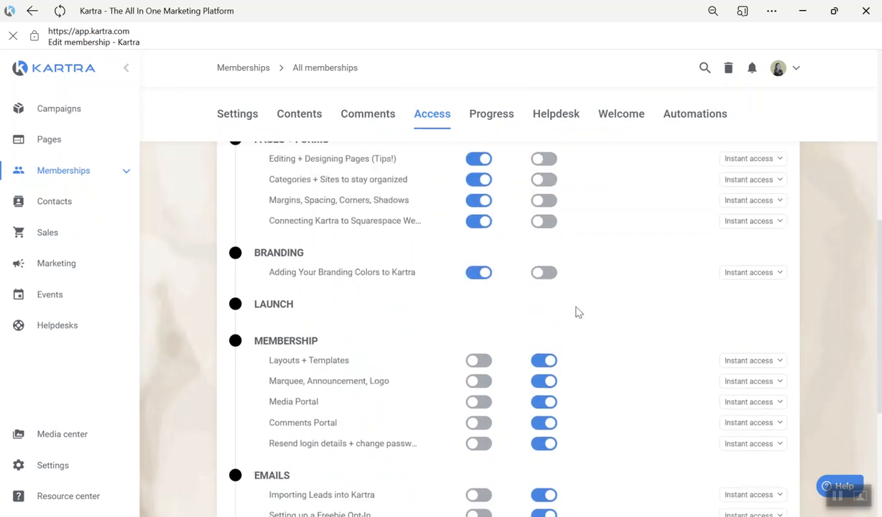
click(545, 273)
click(546, 221)
click(545, 201)
click(546, 179)
click(546, 159)
- Turn on the VIP LEVEL's access to the five GET PAID $ posts
scroll(592, 226, up, 3)
click(546, 314)
click(545, 293)
click(546, 273)
click(546, 251)
click(546, 231)
- Turn on the VIP LEVEL's access to the three START HERE posts
click(546, 179)
click(545, 158)
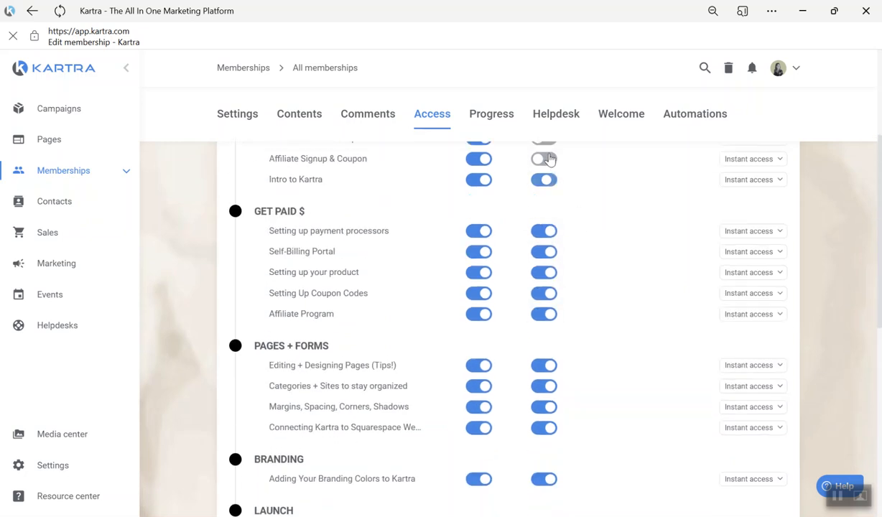
scroll(587, 258, up, 3)
click(544, 345)
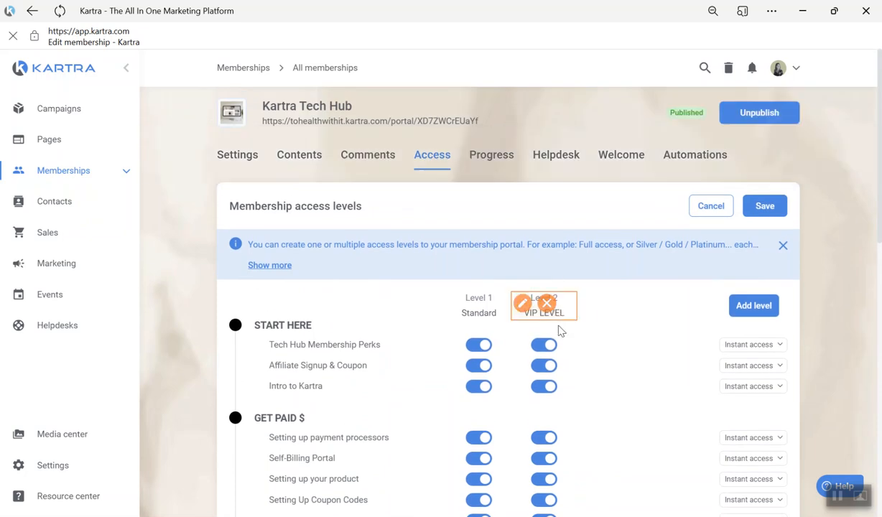
scroll(567, 369, down, 5)
scroll(567, 373, down, 3)
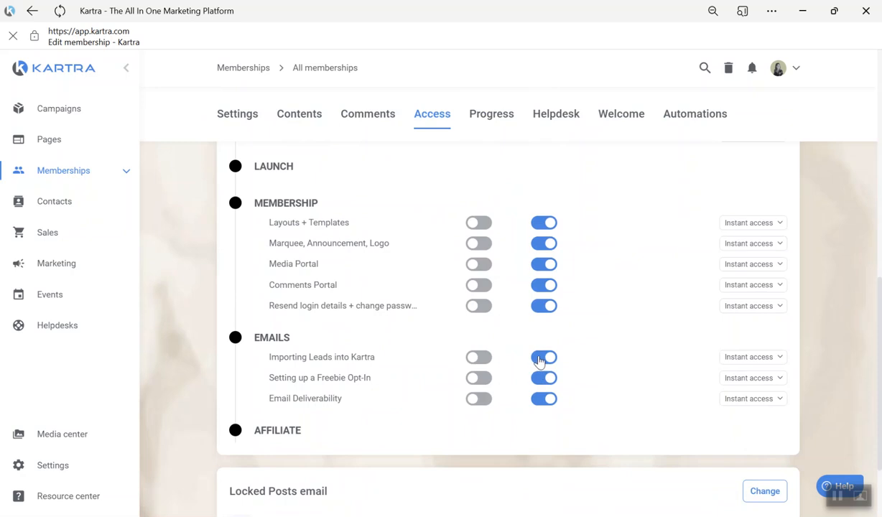
scroll(632, 347, up, 1)
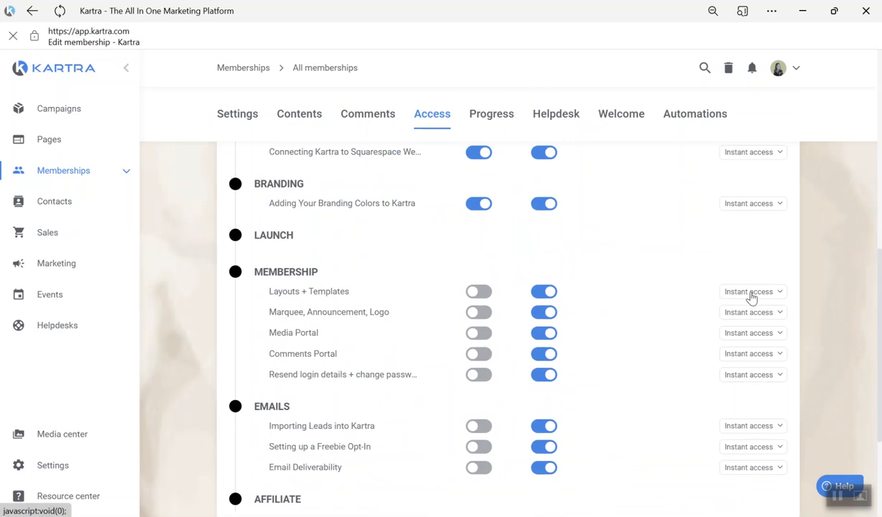
scroll(575, 364, up, 7)
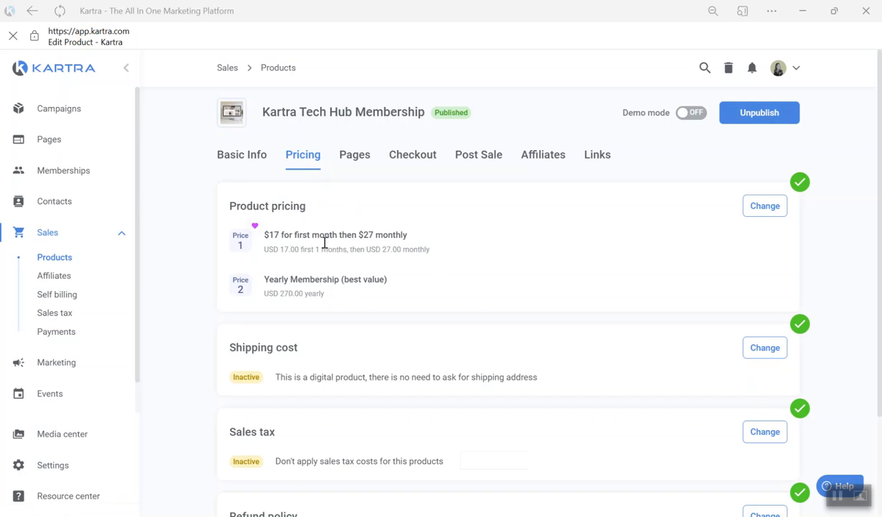
- Open the Kartra Tech Hub Membership product's pricing, view the settings of both price points, and save the section
click(746, 208)
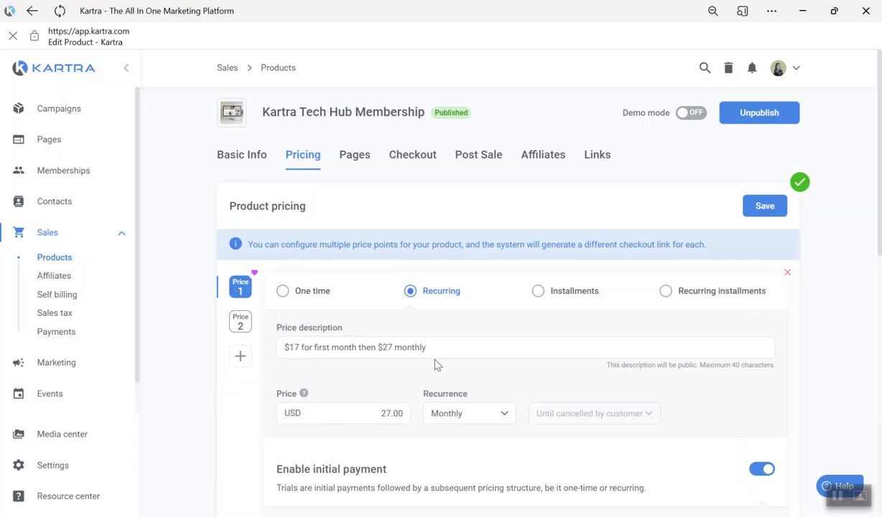
click(240, 321)
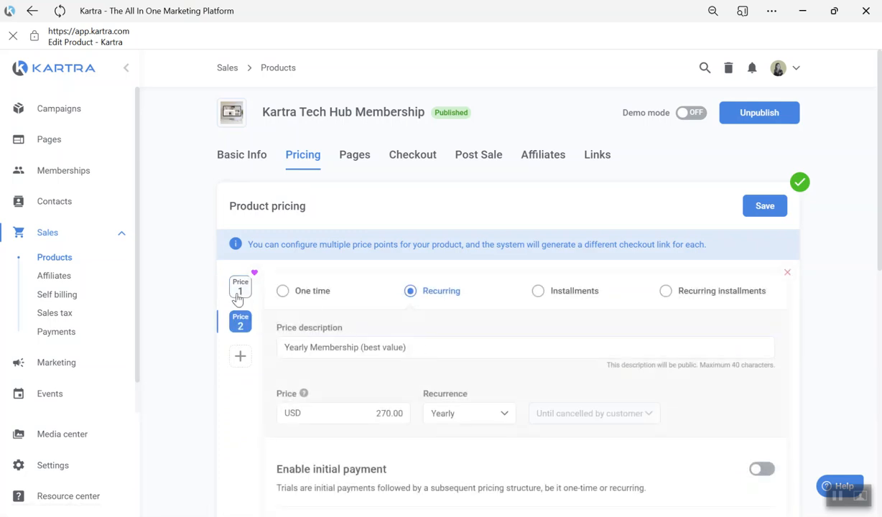
click(765, 206)
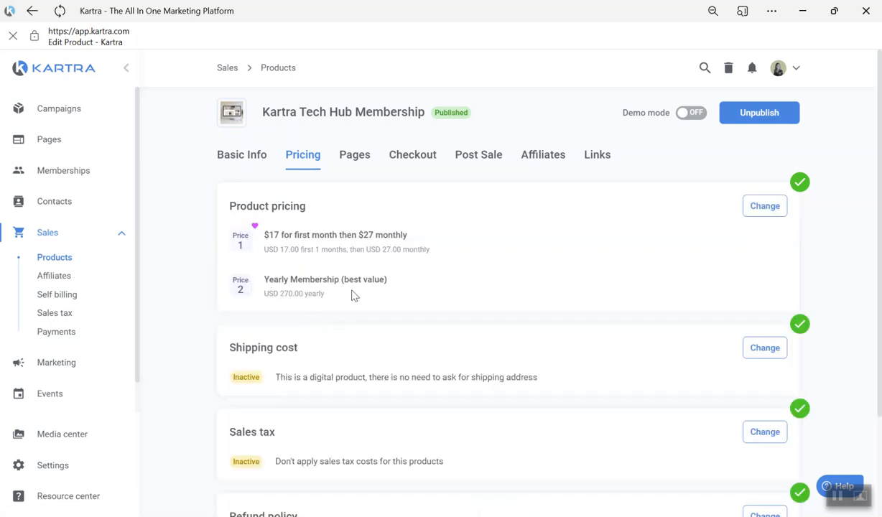
- Open the product's post-sale content access settings and view the access levels available for Price 1
click(495, 164)
scroll(424, 230, down, 3)
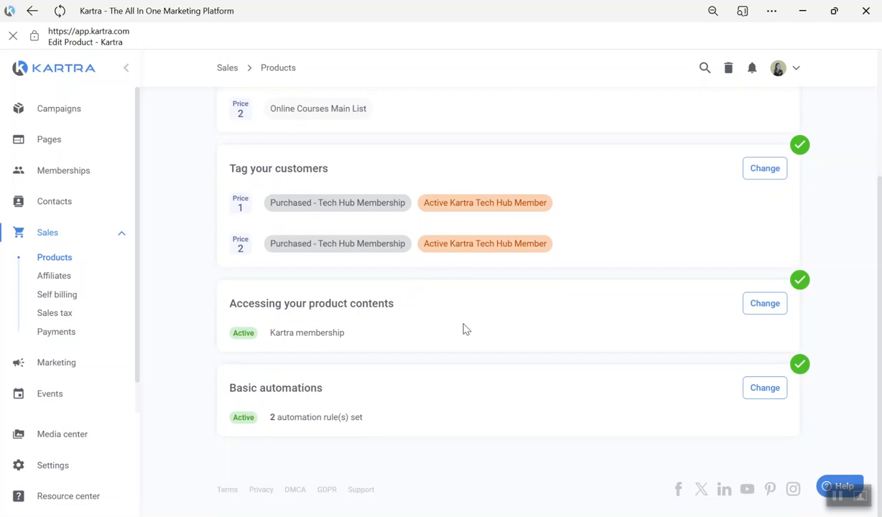
scroll(294, 294, up, 3)
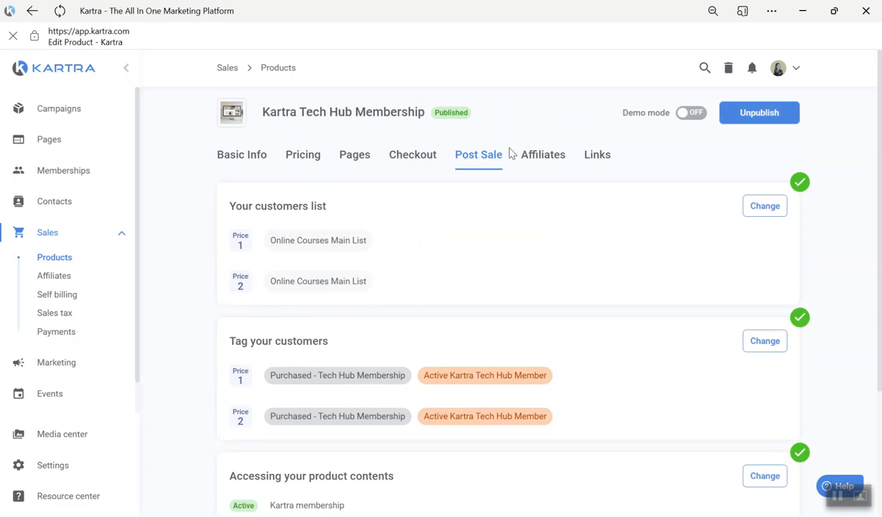
scroll(395, 334, down, 3)
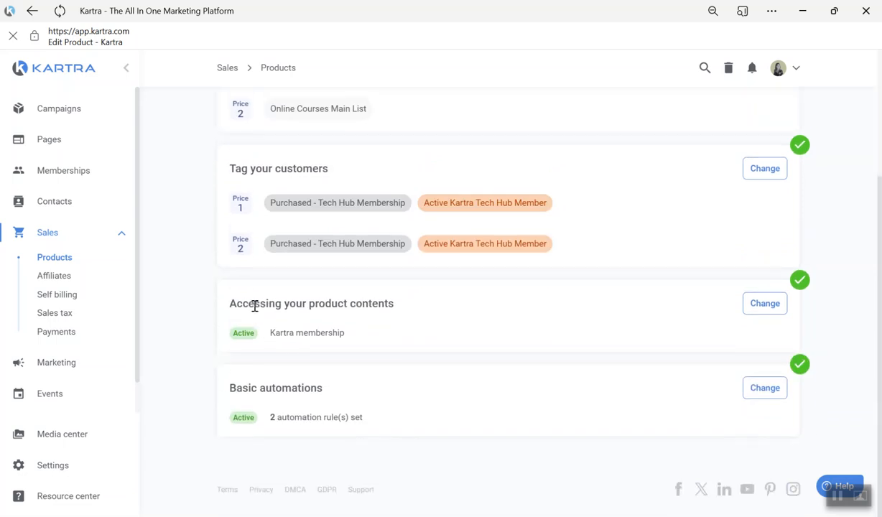
click(755, 306)
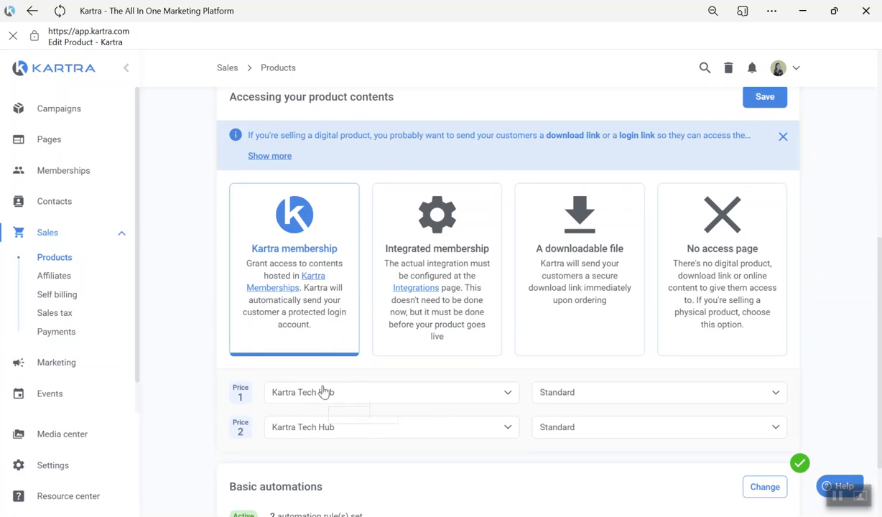
click(545, 387)
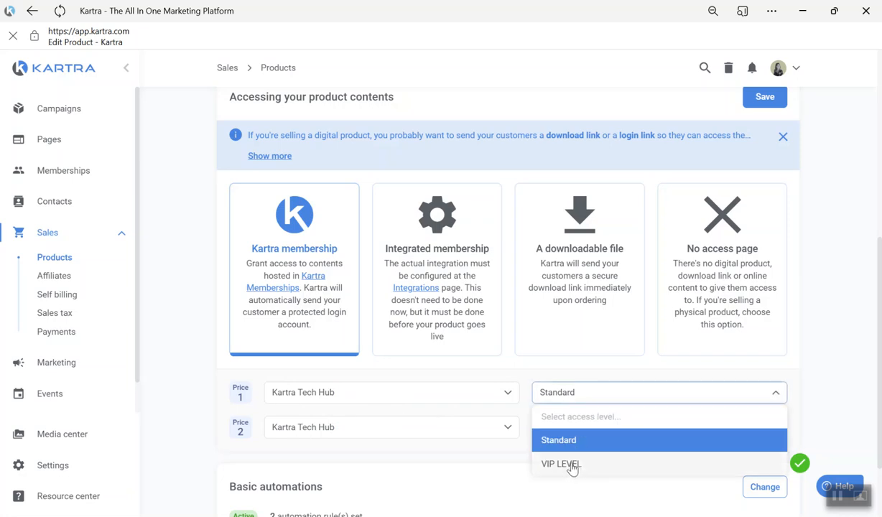
click(548, 373)
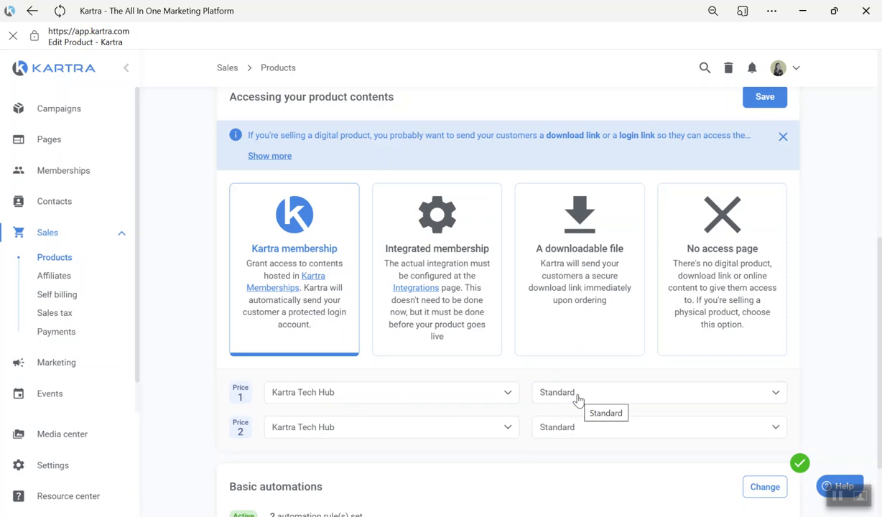
- Assign the VIP LEVEL access level of Kartra Tech Hub to the product's Price 2
click(578, 426)
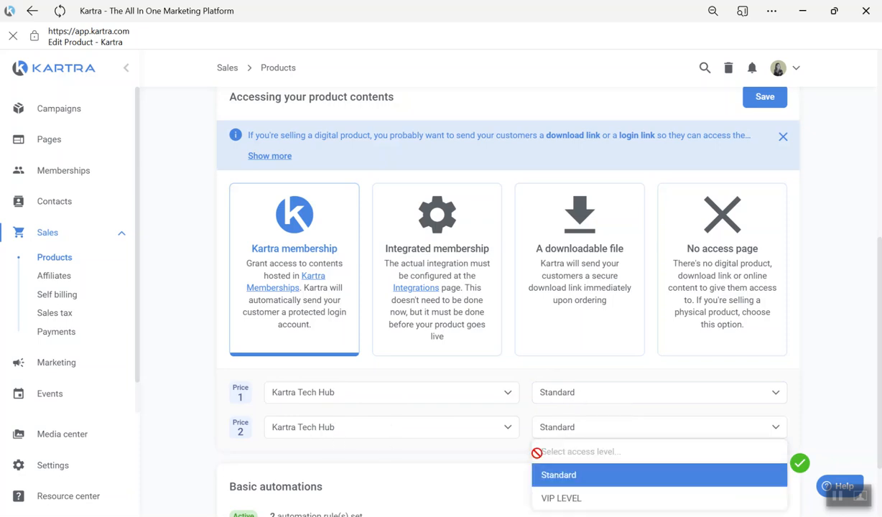
click(566, 499)
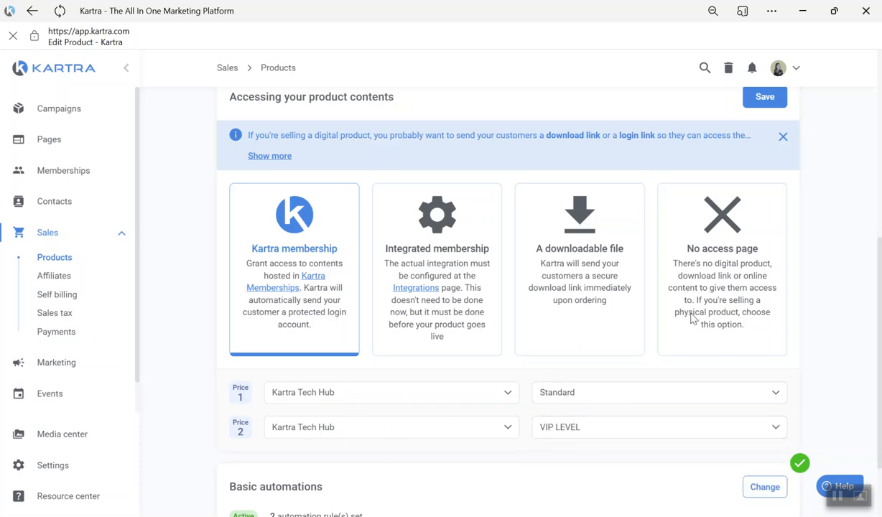
click(768, 106)
- Go back to the Kartra Tech Hub membership and open its access levels for editing
click(39, 173)
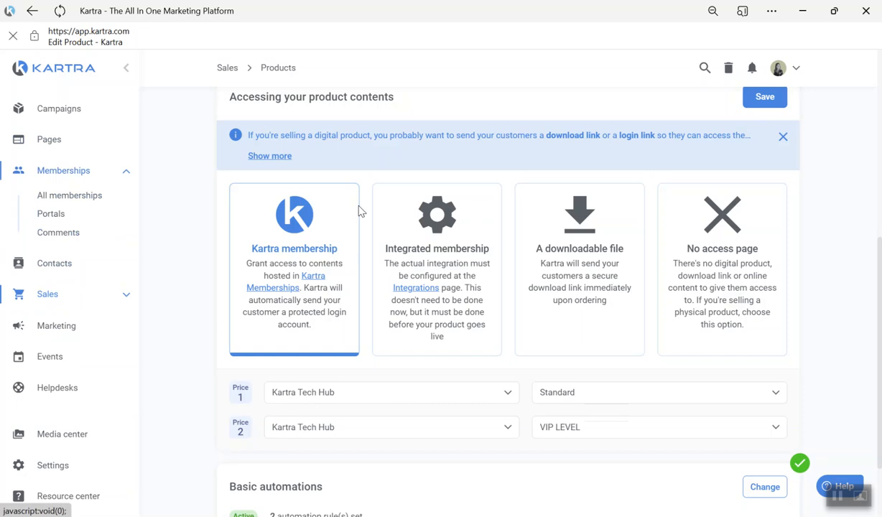
click(96, 197)
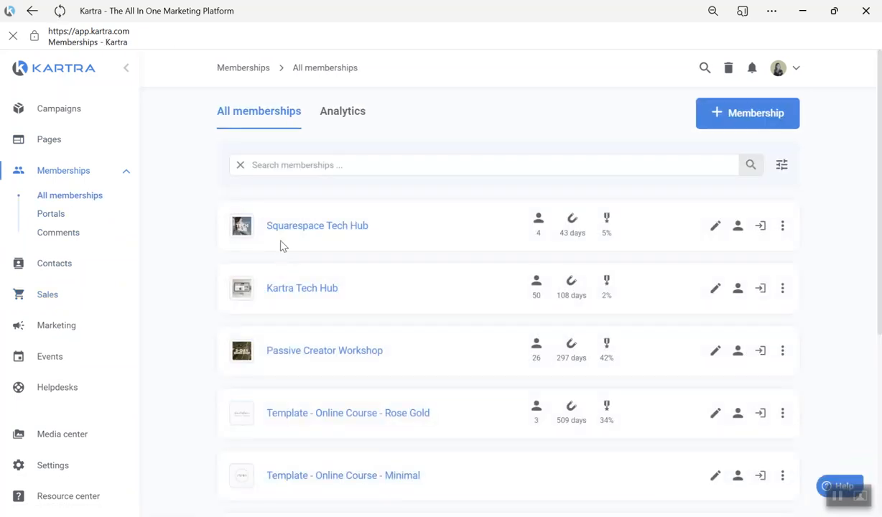
click(307, 284)
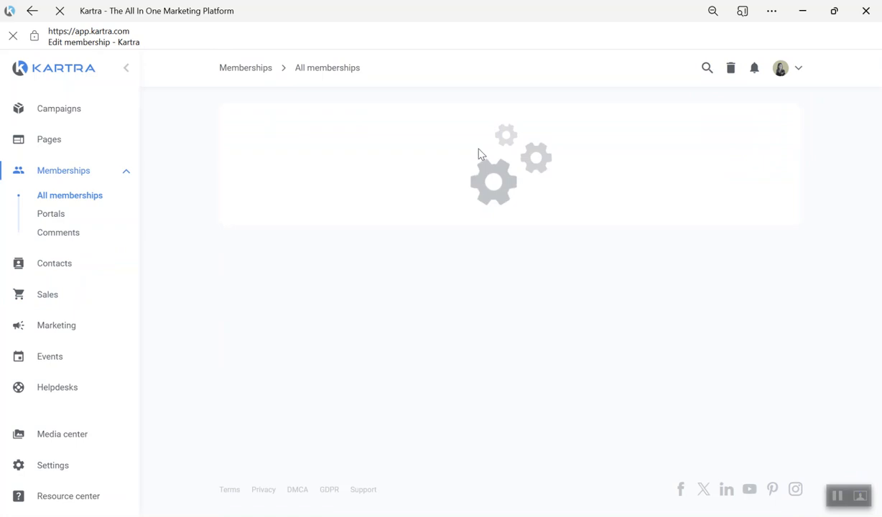
click(435, 163)
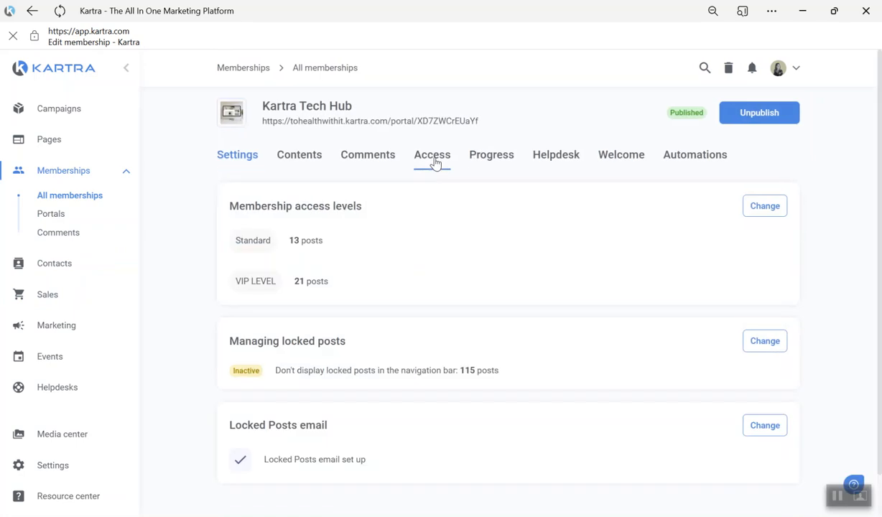
click(760, 208)
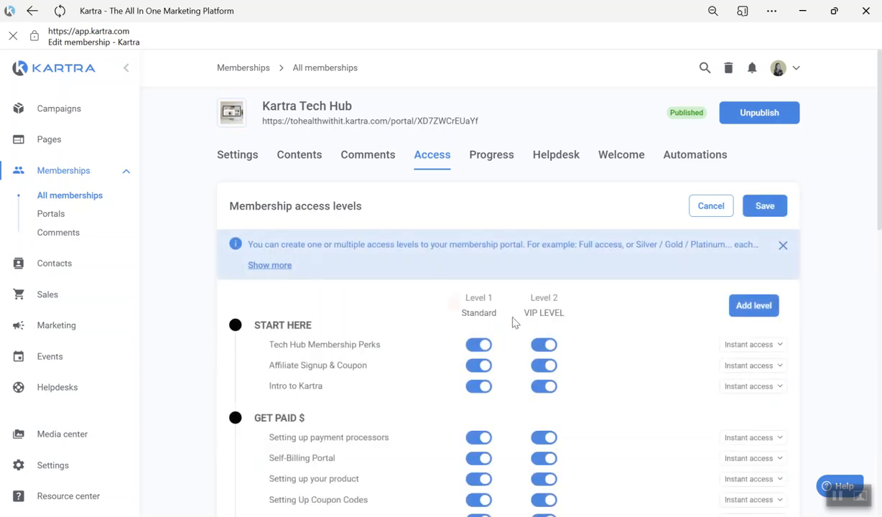
- Compare which posts the Standard level and the VIP LEVEL can access across all sections of the membership
mouse_move(454, 313)
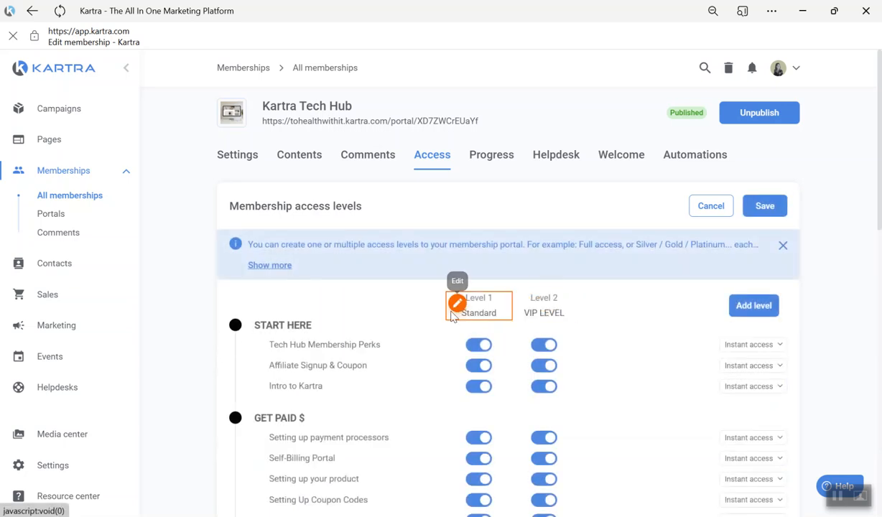
scroll(458, 262, down, 5)
scroll(460, 336, down, 5)
scroll(460, 335, up, 8)
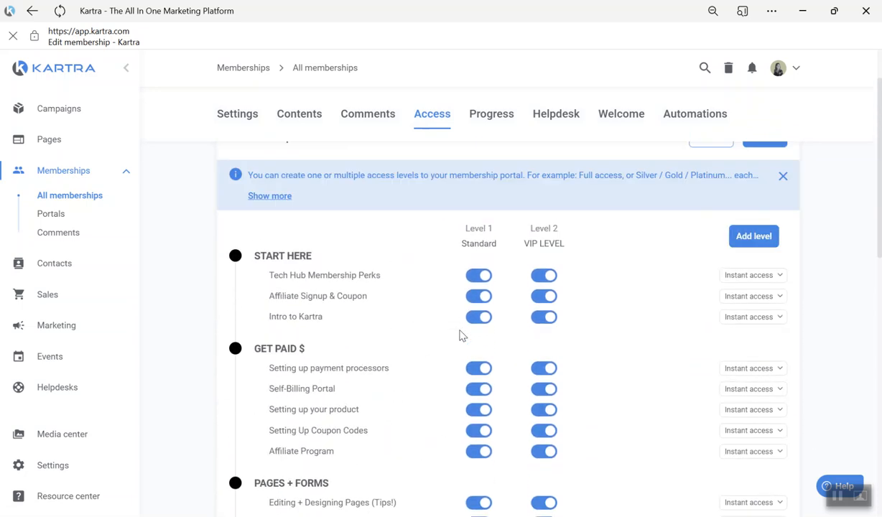
scroll(461, 336, up, 2)
mouse_move(562, 306)
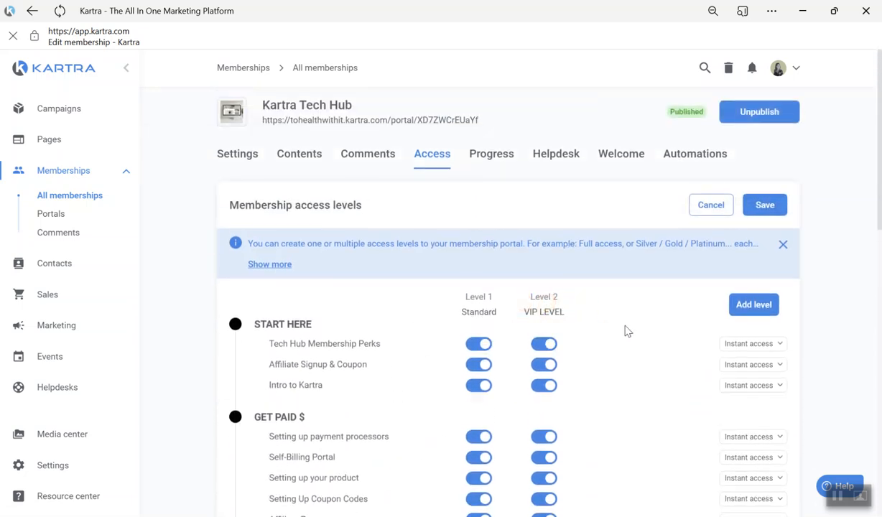
scroll(626, 331, down, 2)
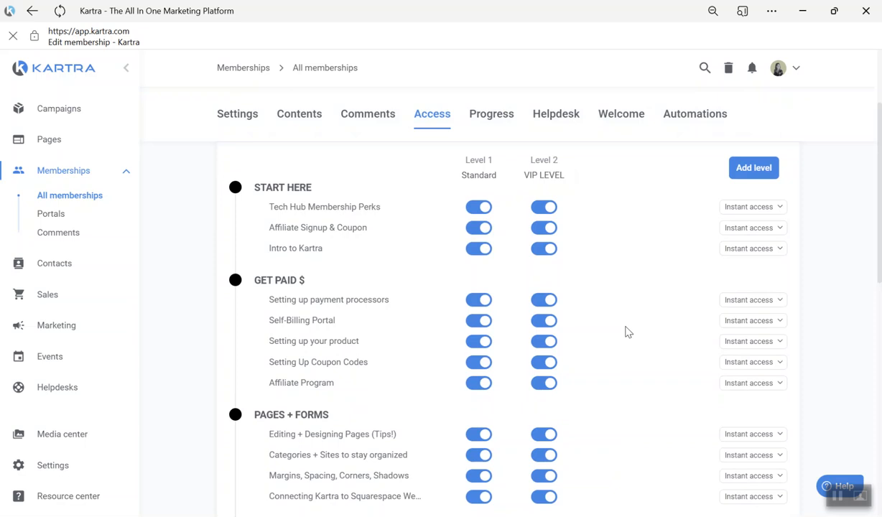
mouse_move(479, 162)
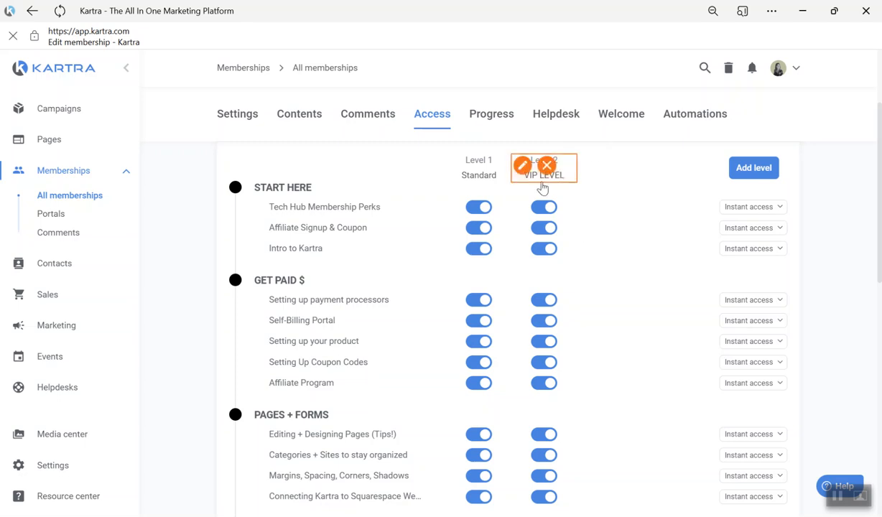
scroll(575, 316, down, 5)
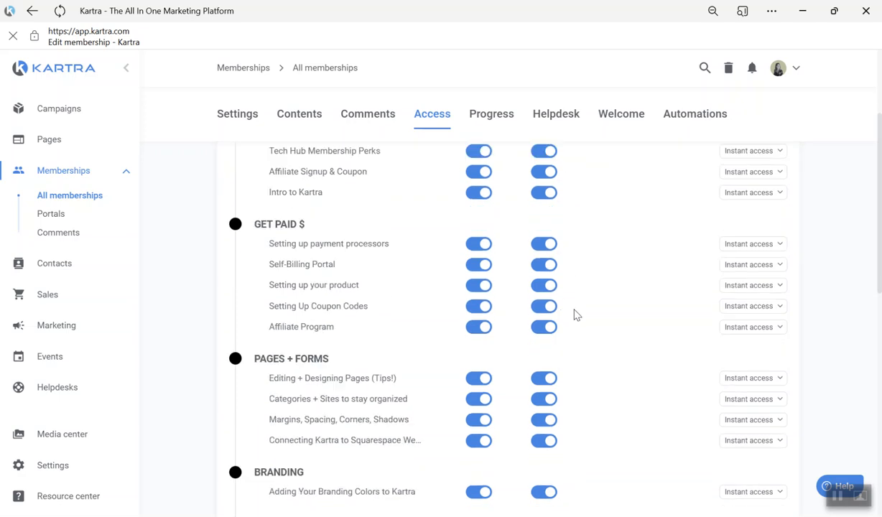
scroll(575, 318, down, 2)
scroll(553, 329, up, 7)
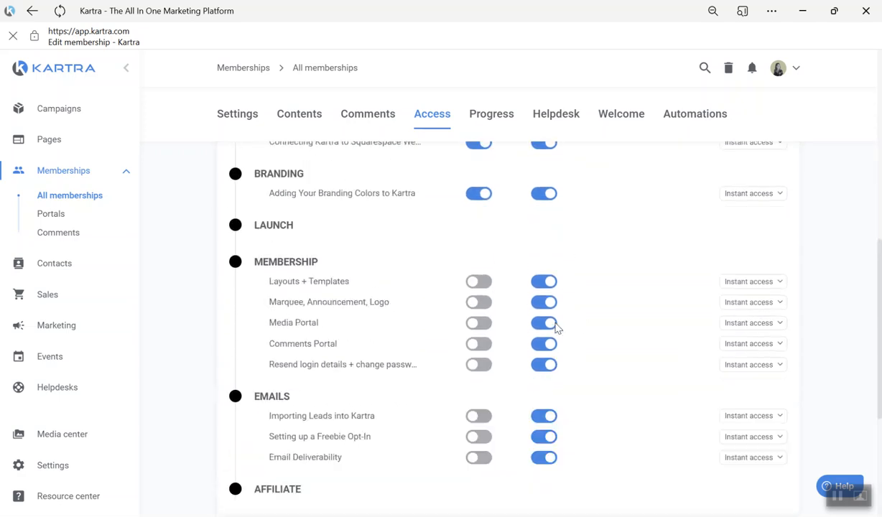
scroll(583, 345, down, 2)
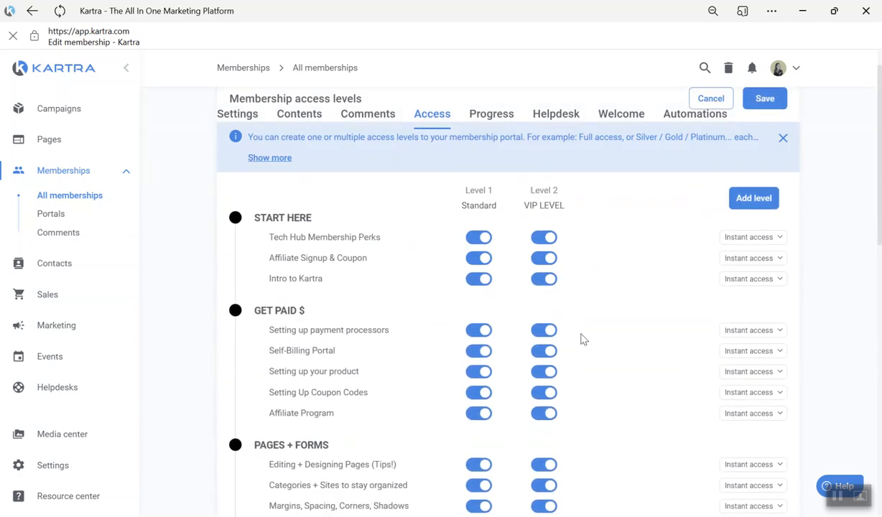
click(836, 497)
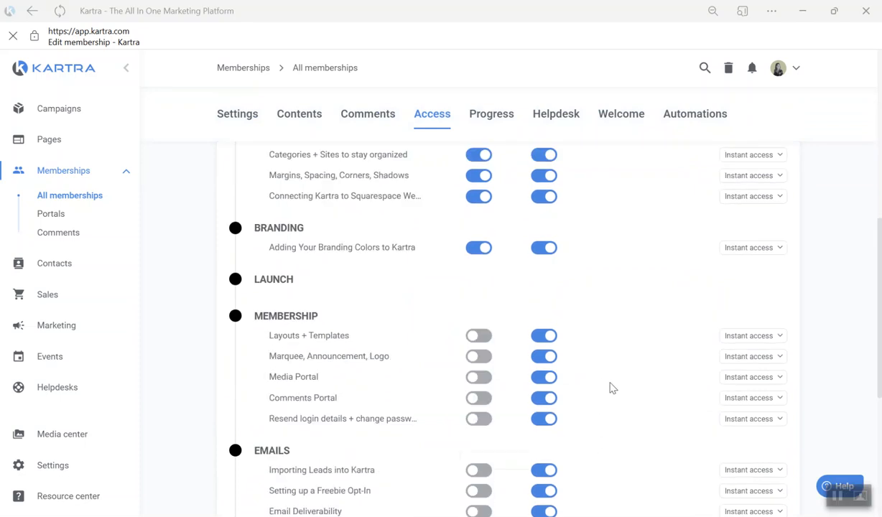
scroll(489, 362, up, 8)
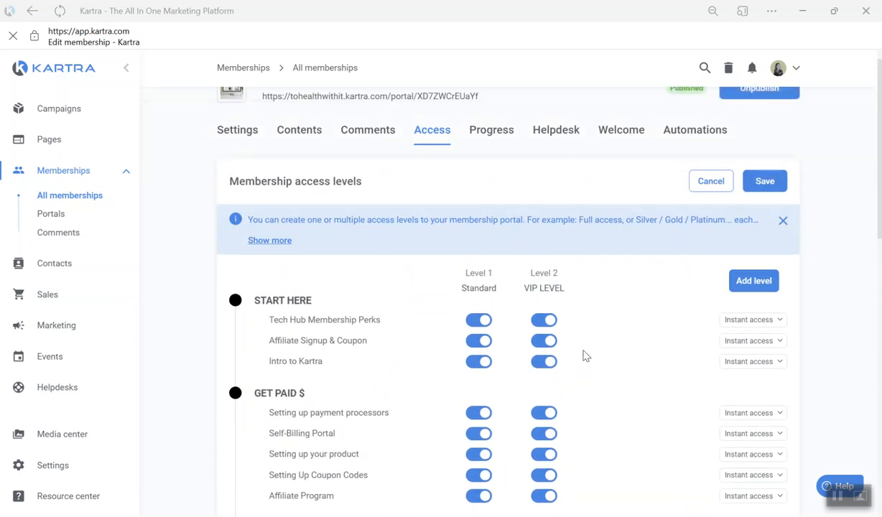
- Recheck the Standard and VIP LEVEL toggles post by post, from the START HERE section through MEMBERSHIP and EMAILS
scroll(581, 358, down, 6)
scroll(476, 277, up, 5)
scroll(502, 289, down, 1)
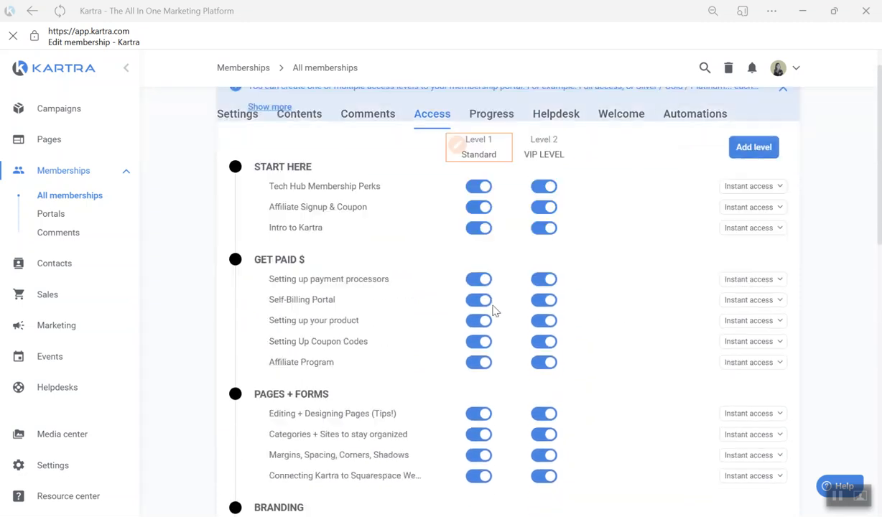
scroll(494, 310, down, 5)
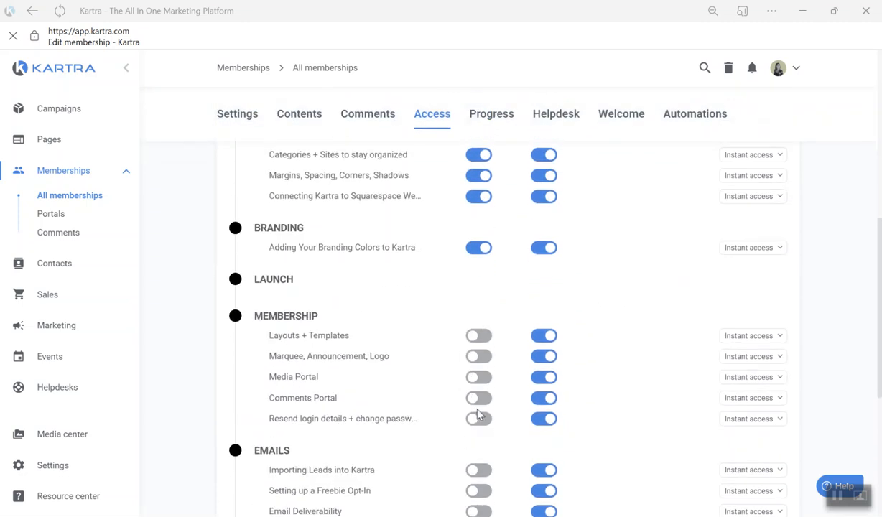
scroll(516, 375, up, 4)
scroll(466, 298, down, 1)
scroll(466, 298, down, 3)
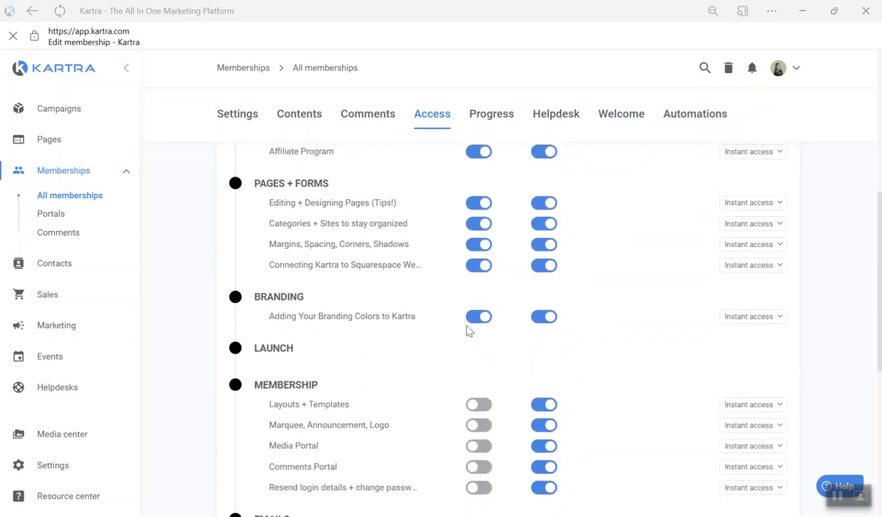
scroll(468, 331, down, 3)
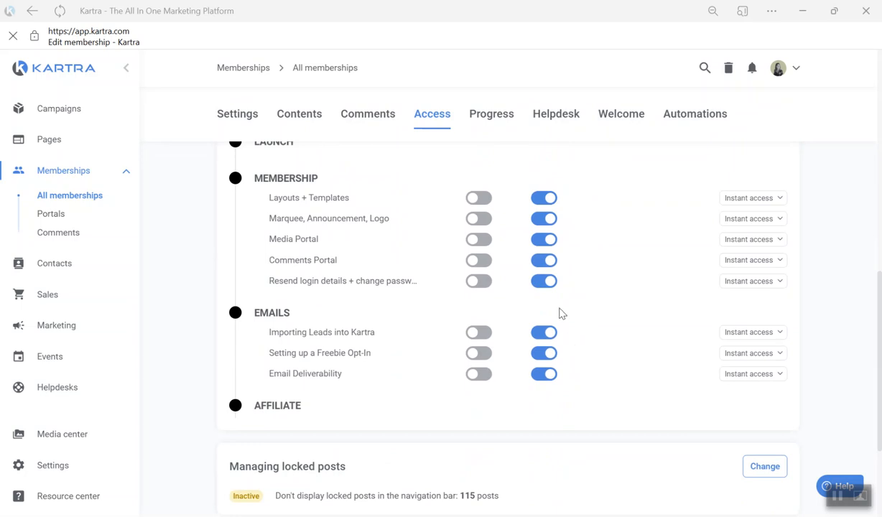
scroll(565, 310, up, 3)
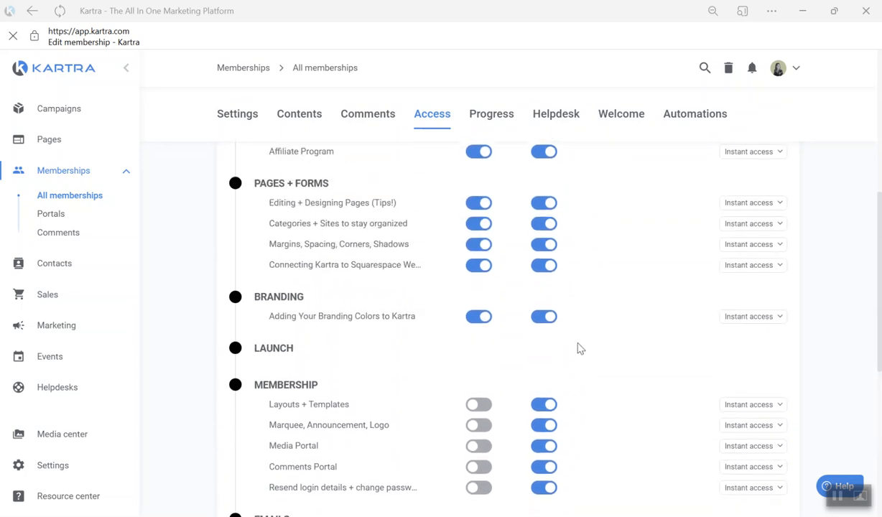
scroll(580, 349, up, 2)
scroll(580, 349, up, 3)
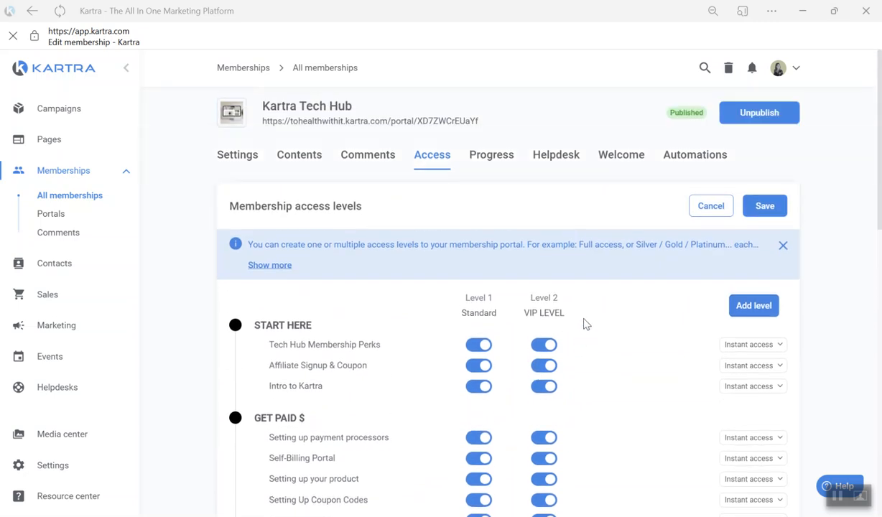
- Create a membership automation with the IF condition that a contact is granted access to Kartra Tech Hub for level VIP LEVEL
click(694, 164)
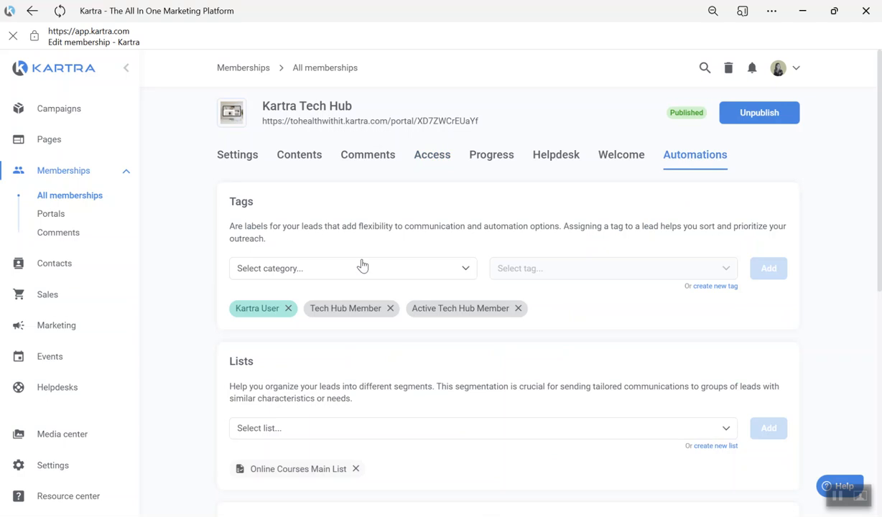
scroll(360, 262, down, 5)
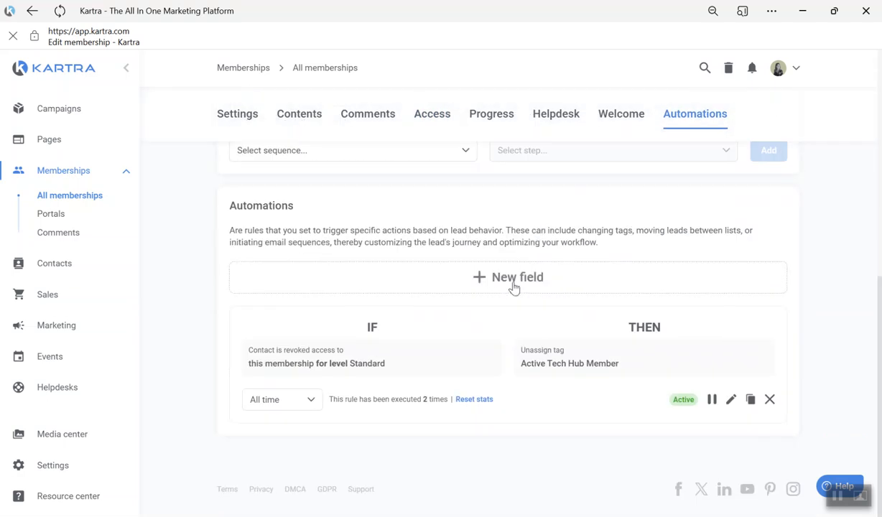
click(513, 279)
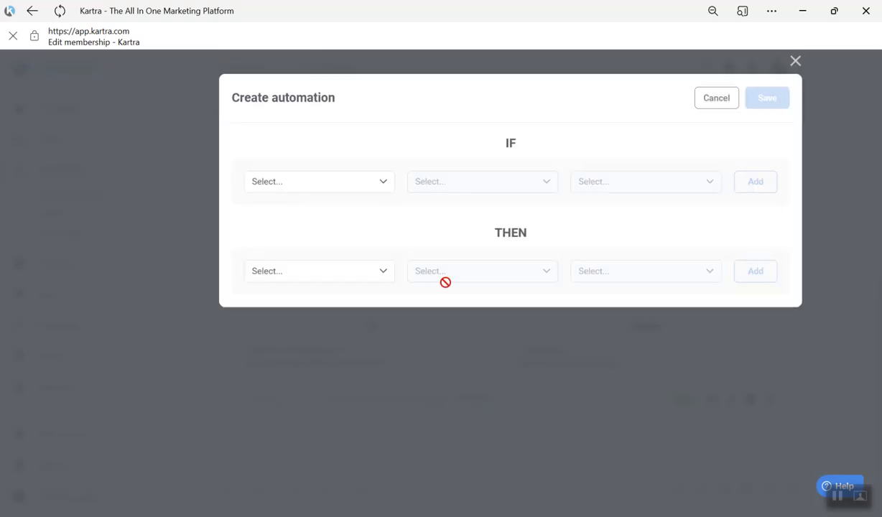
click(296, 188)
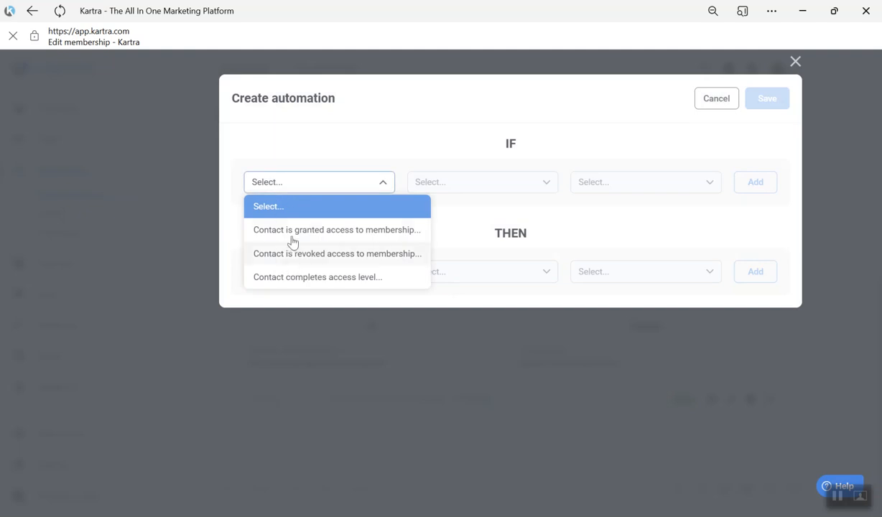
click(321, 230)
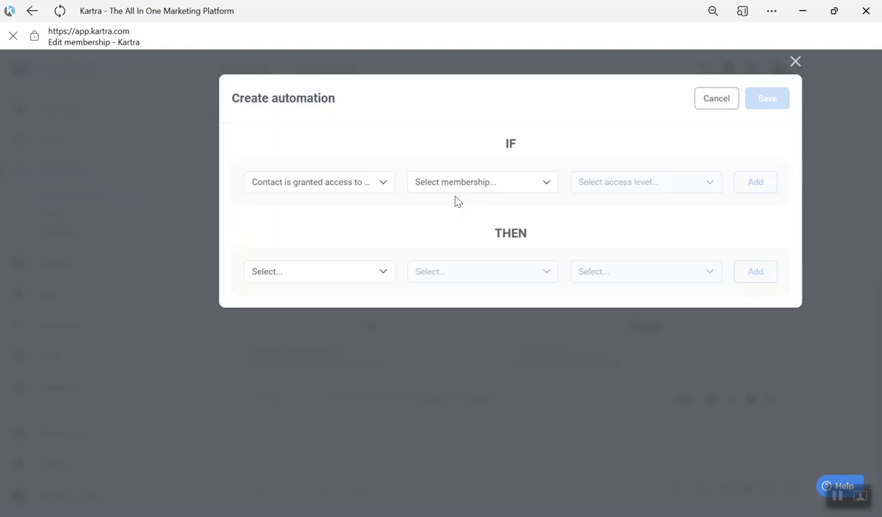
click(440, 184)
click(449, 229)
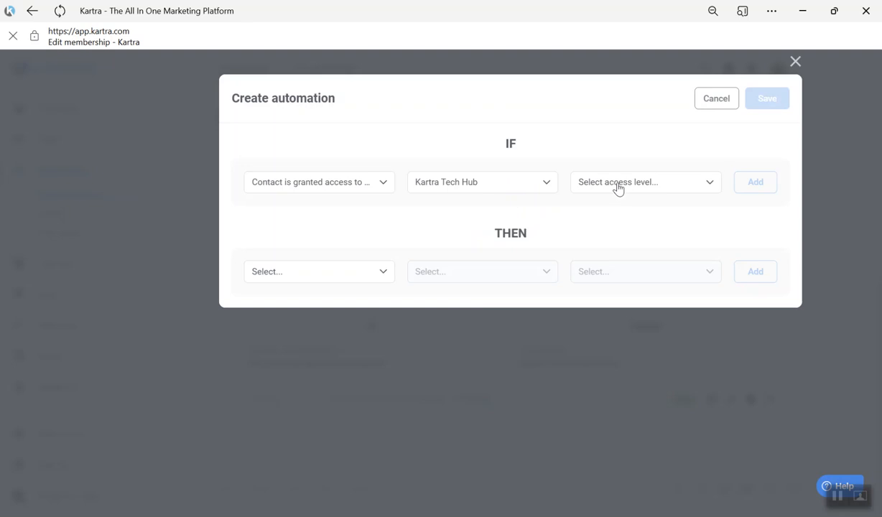
click(618, 186)
click(596, 277)
click(754, 188)
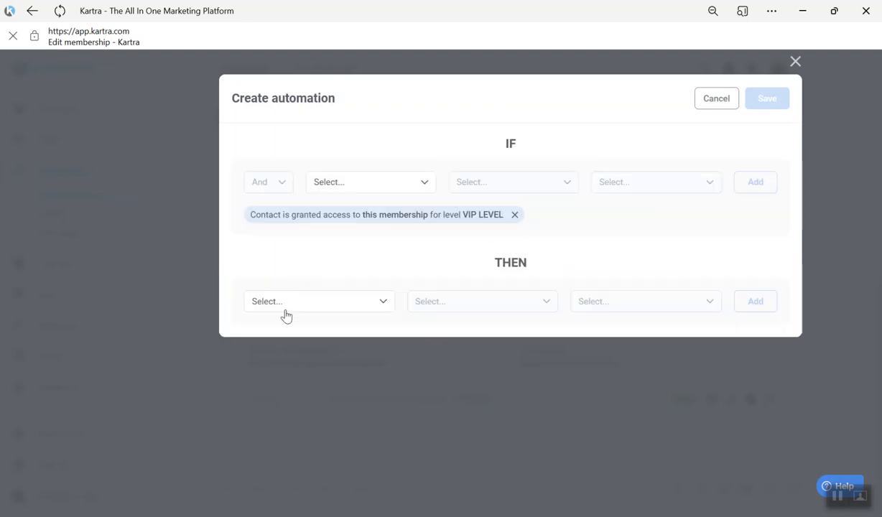
- Add the THEN action that revokes access to Kartra Tech Hub for level Standard, and save the automation
click(283, 308)
scroll(287, 416, down, 2)
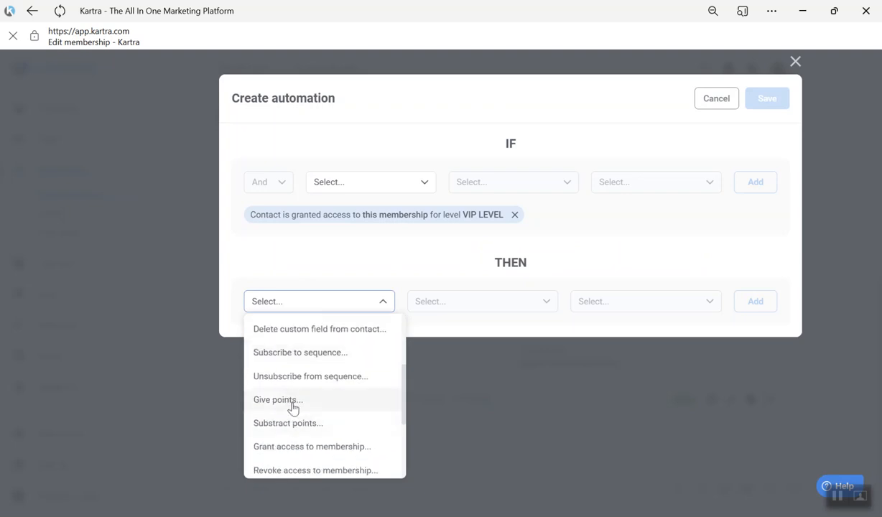
scroll(291, 408, down, 1)
click(272, 401)
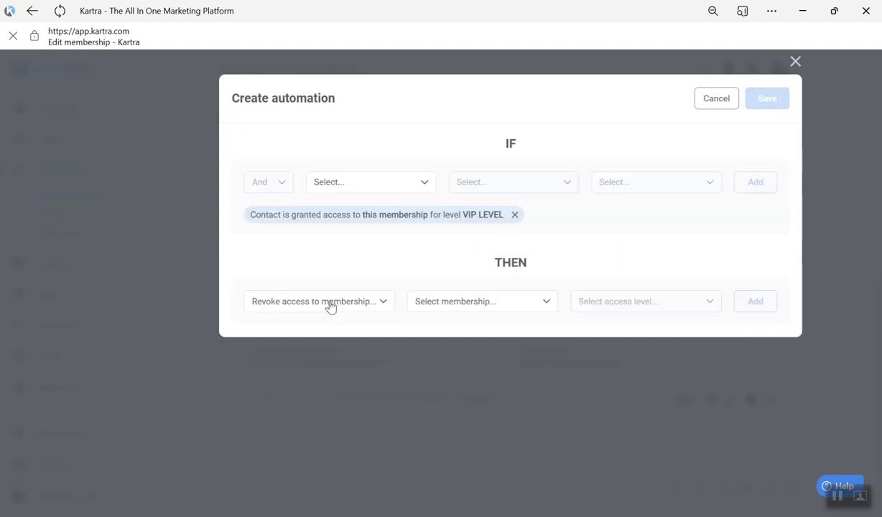
click(435, 306)
scroll(433, 361, down, 1)
scroll(431, 346, up, 1)
click(433, 373)
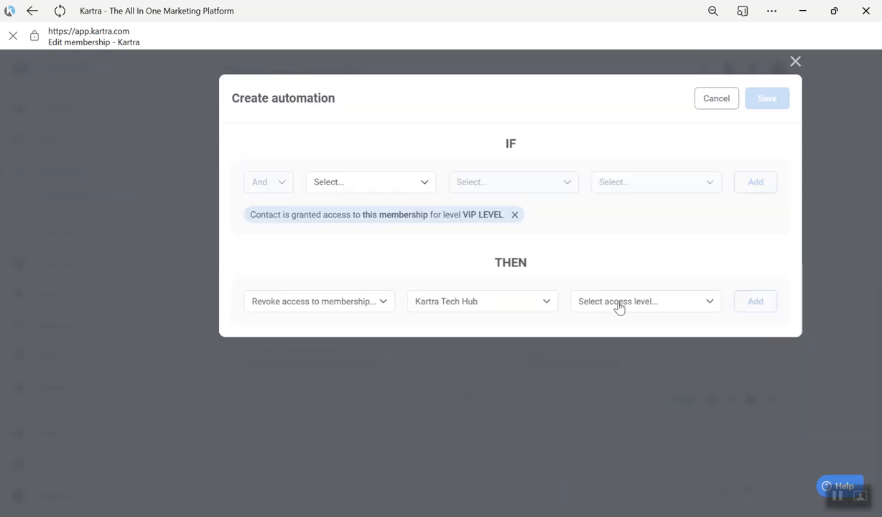
click(618, 304)
click(625, 374)
click(756, 302)
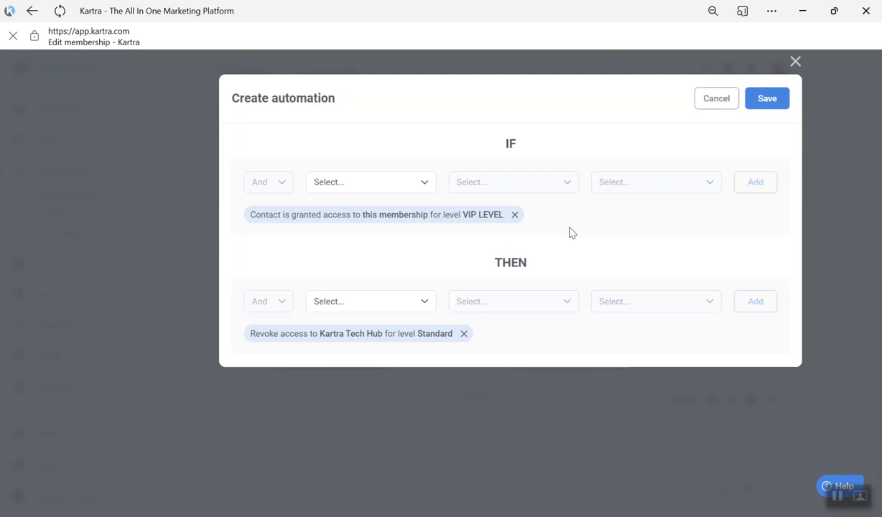
click(767, 100)
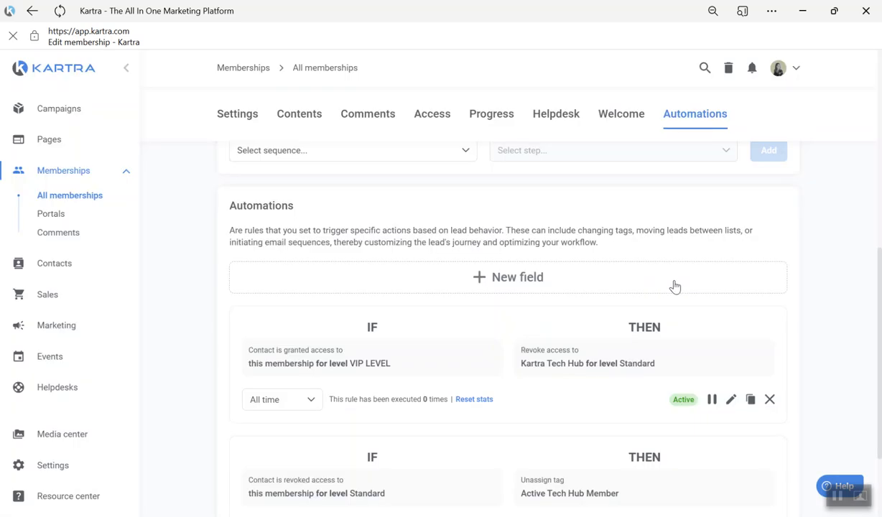